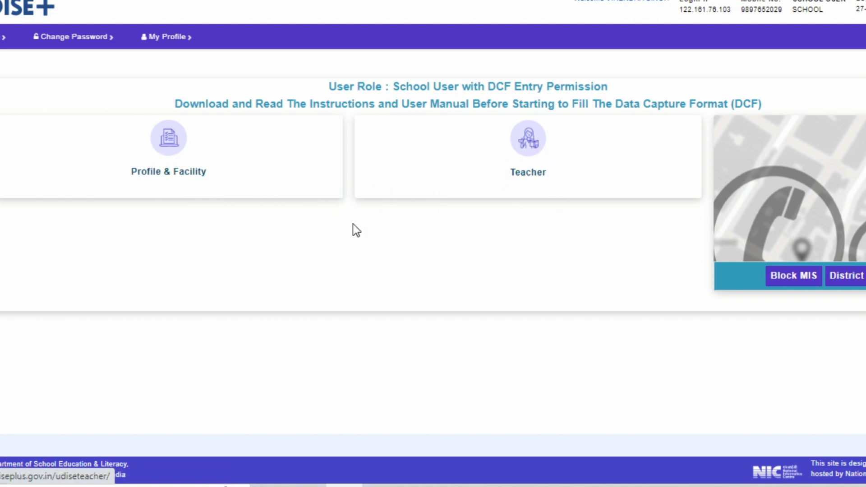
# Step: Open the Profile & Facility module, acknowledge the important notes and switch the form language to Hindi
pyautogui.click(178, 166)
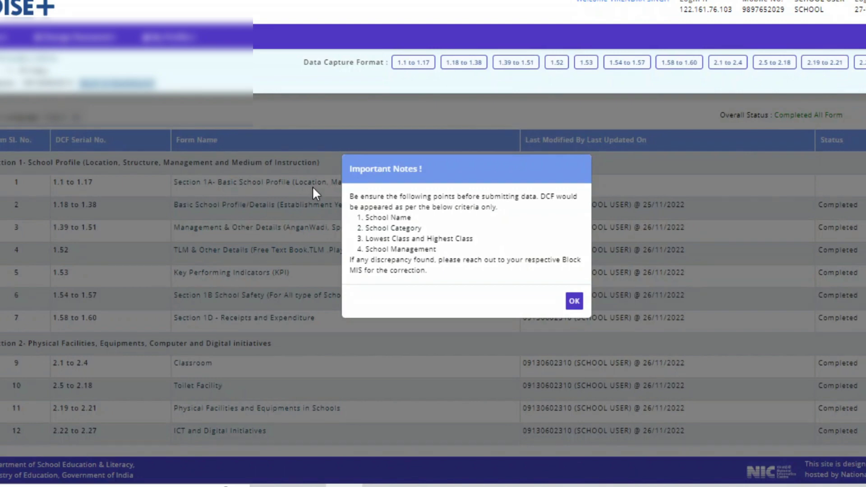
pyautogui.click(575, 304)
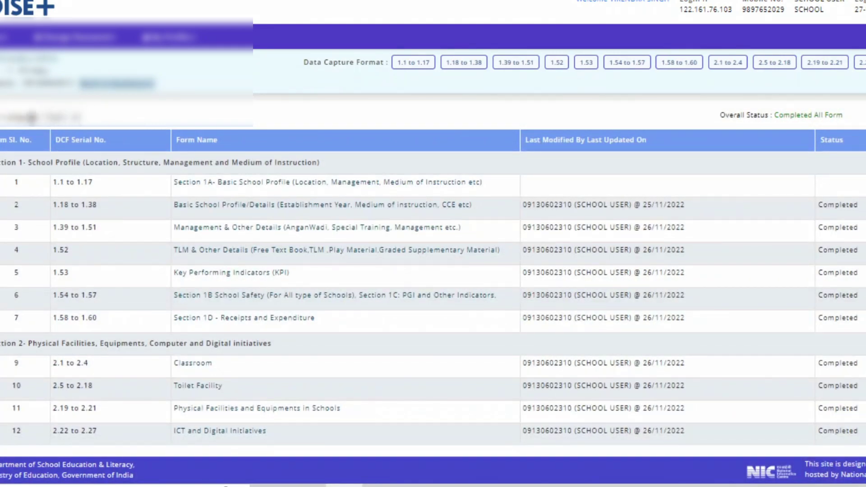
pyautogui.click(75, 119)
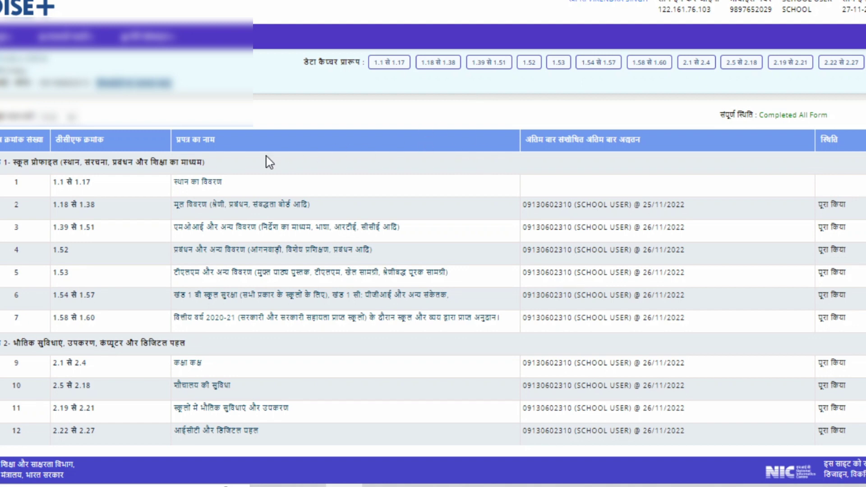
# Step: Open the school location section 1.1 to 1.17, review its details and advance to section 1.18 to 1.38
pyautogui.click(194, 185)
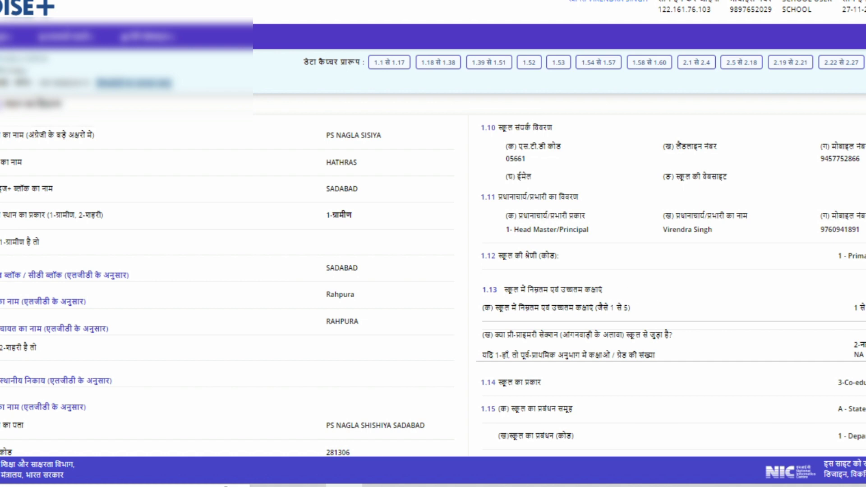
pyautogui.scroll(-5, 433, 253)
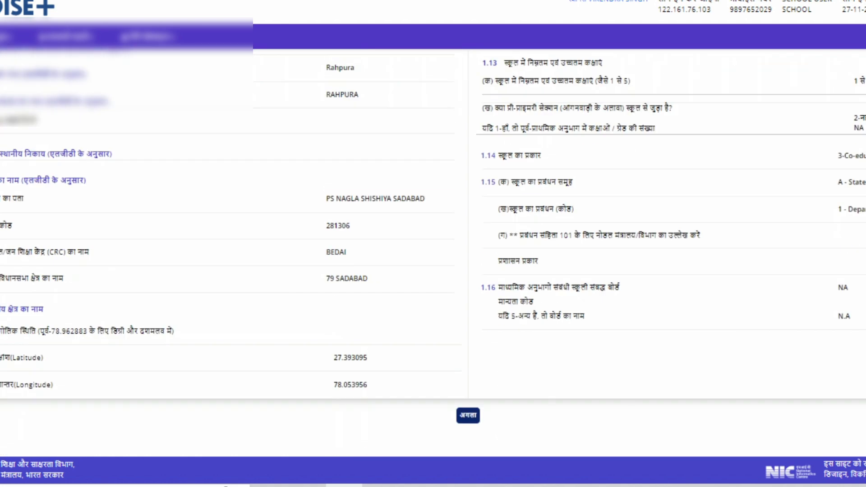
pyautogui.click(466, 415)
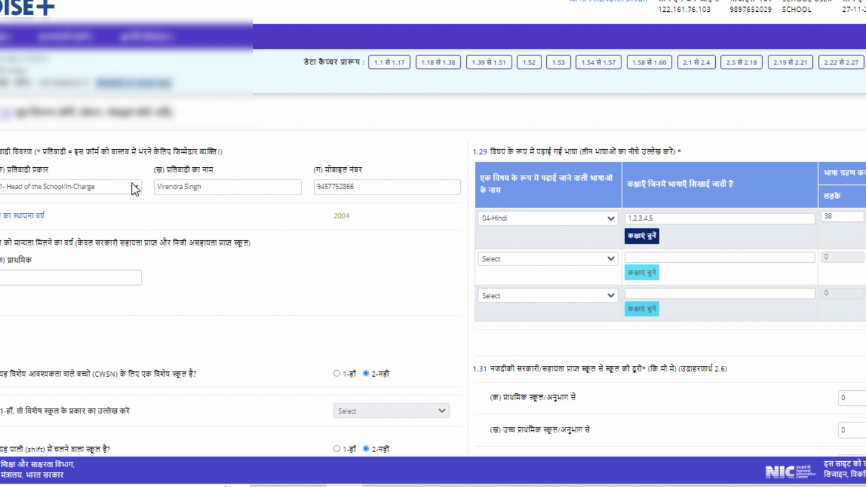
# Step: Set the respondent type to 1- Head of the School/In-Charge and review the remaining basic details
pyautogui.click(88, 193)
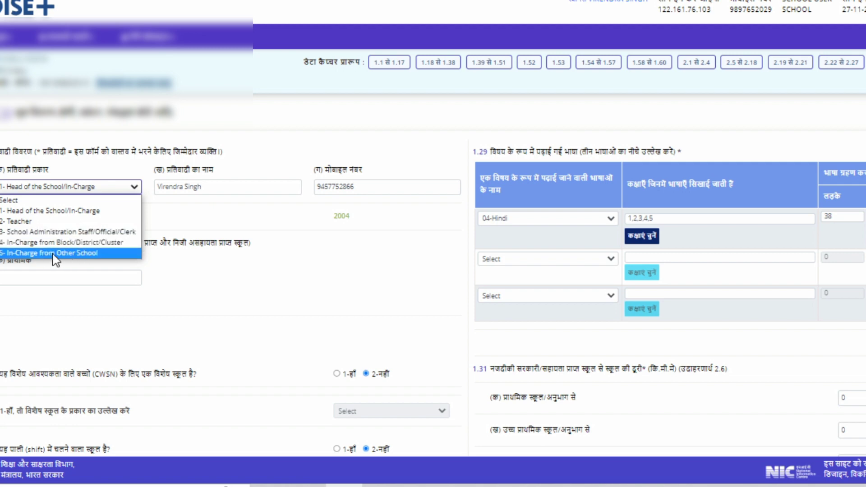
pyautogui.click(61, 213)
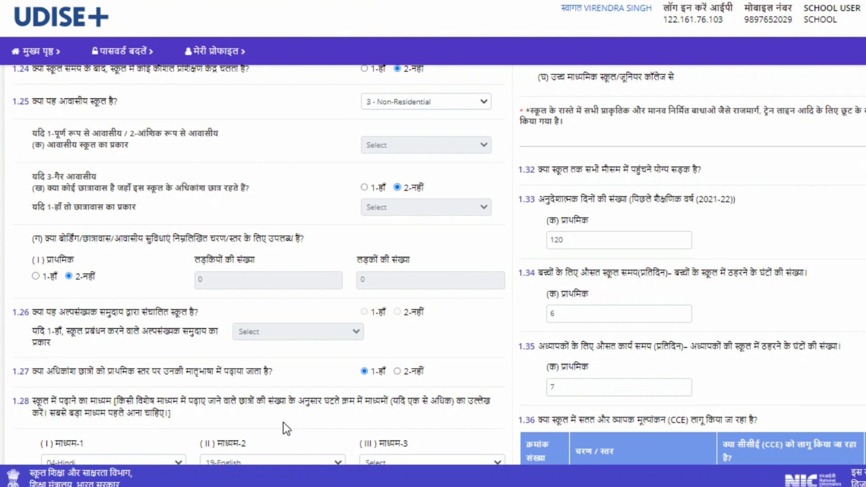
pyautogui.scroll(-6, 153, 185)
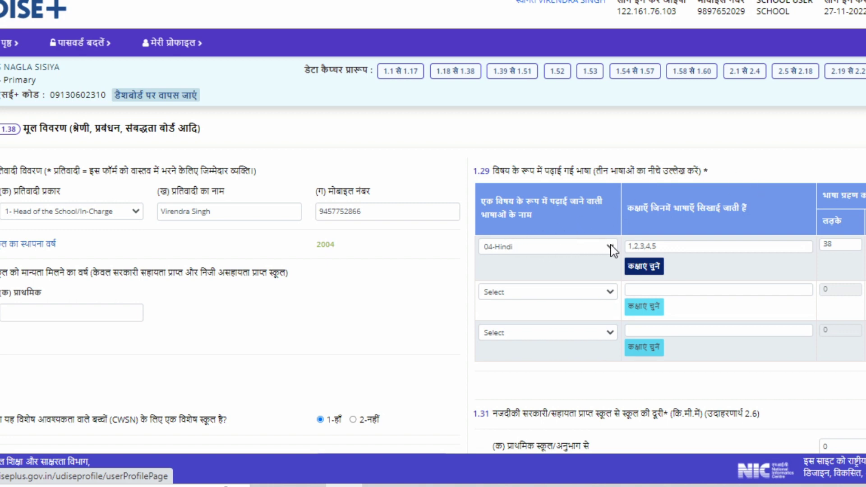
# Step: In language table 1.29, confirm classes 1 to 5 for Hindi and add 19-English for classes 1 to 5
pyautogui.click(648, 267)
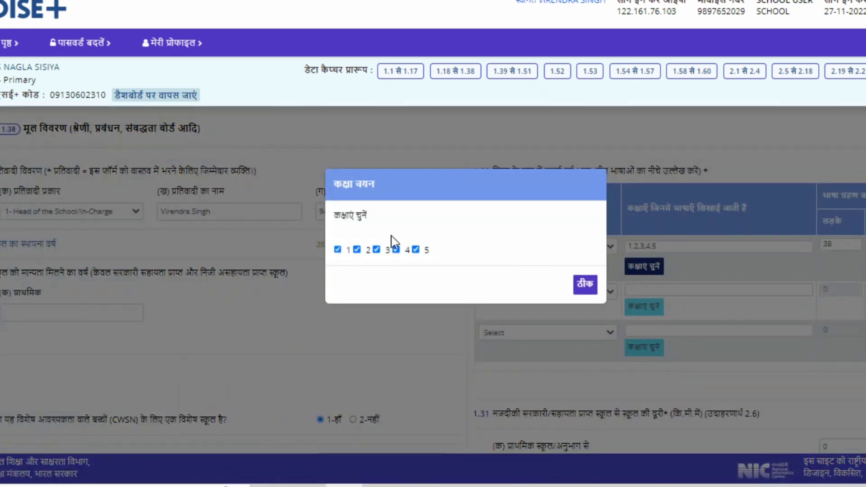
pyautogui.click(592, 290)
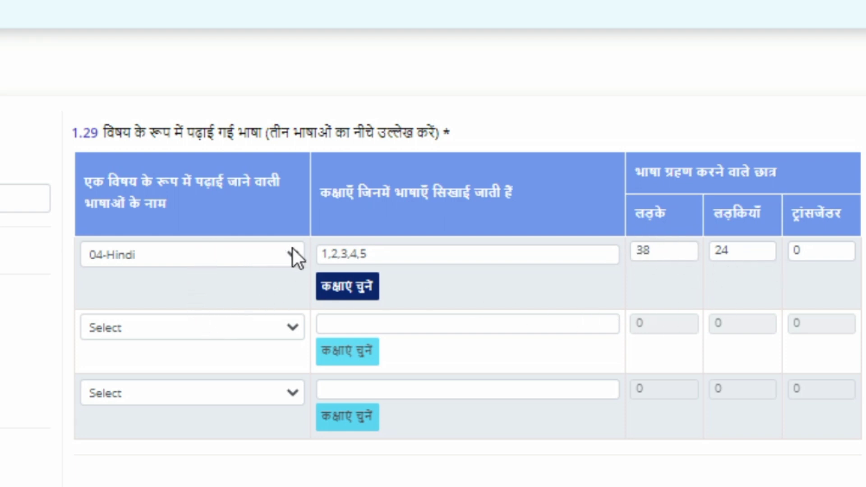
pyautogui.click(186, 330)
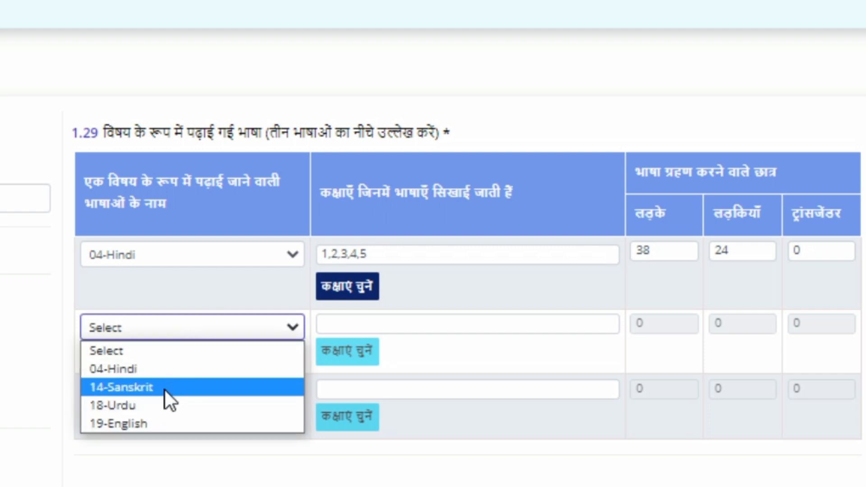
pyautogui.click(145, 429)
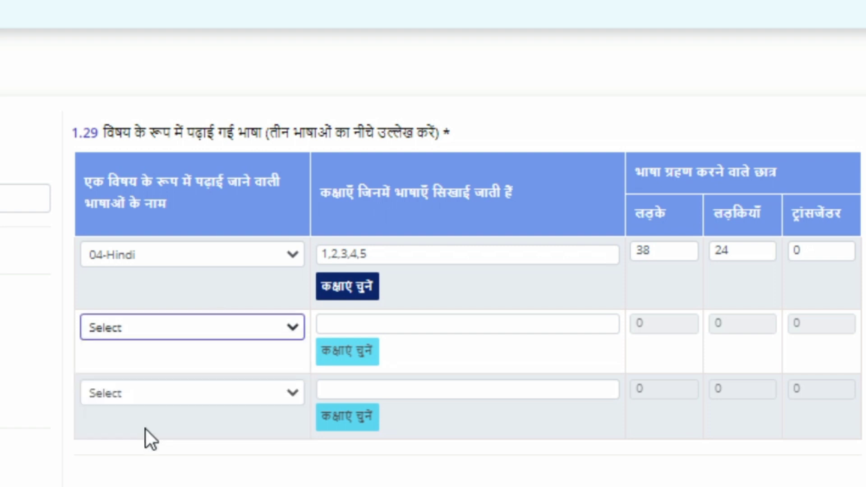
pyautogui.click(349, 356)
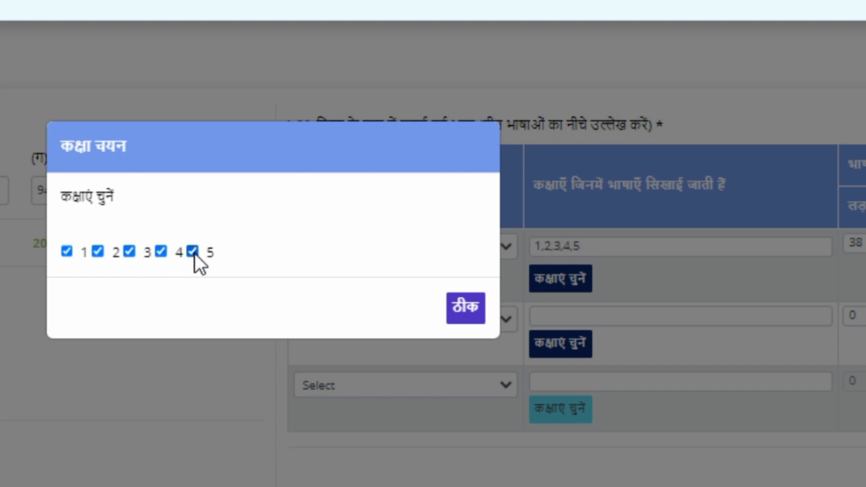
pyautogui.click(471, 309)
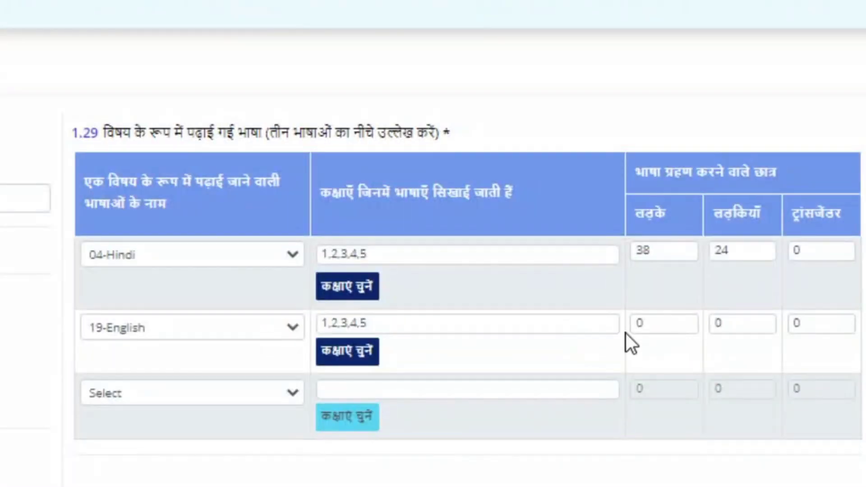
# Step: Enter 38 boys and 24 girls for English in language table 1.29
pyautogui.click(663, 332)
pyautogui.write('38')
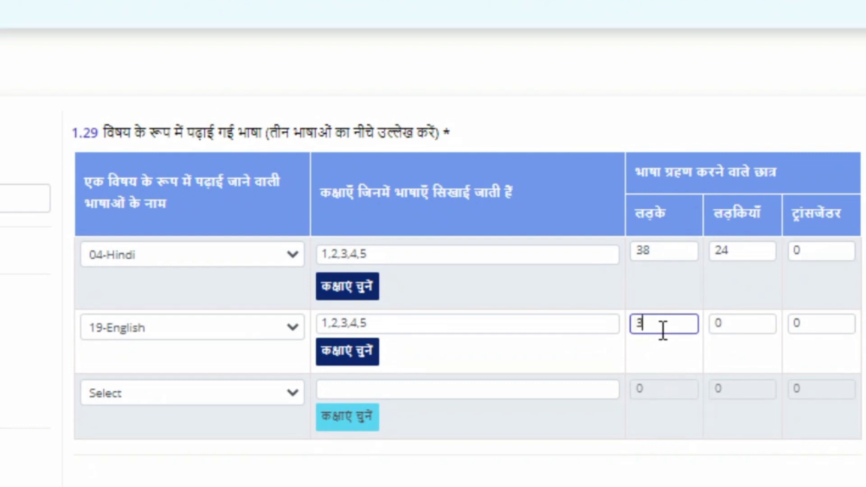
pyautogui.click(737, 323)
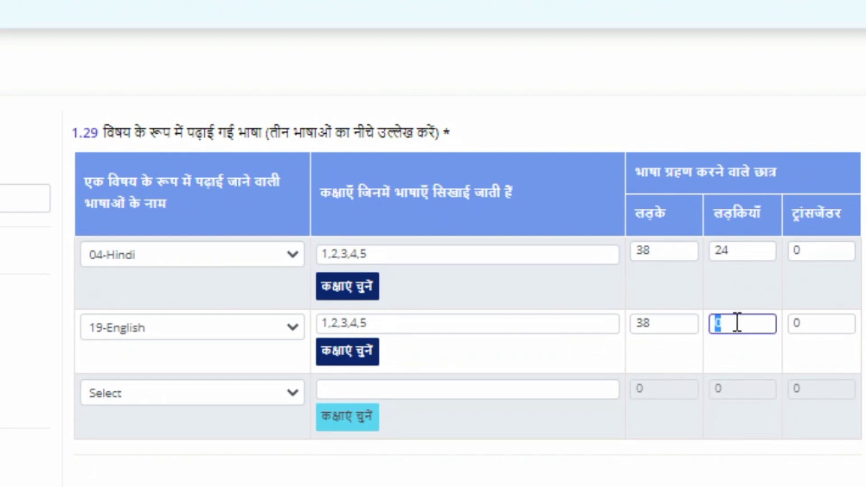
pyautogui.write('24')
# Step: Add 14-Sanskrit as the third language in table 1.29 for classes 3, 4 and 5, with 23 boys and 14 girls
pyautogui.click(201, 392)
pyautogui.click(142, 455)
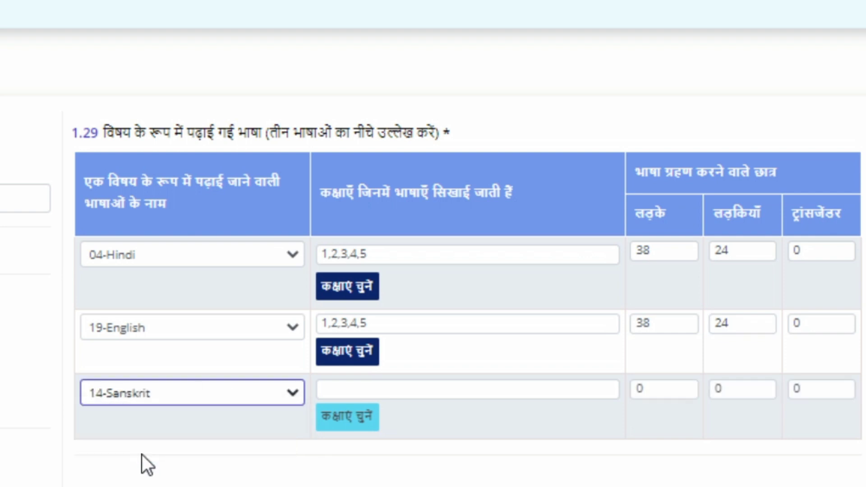
pyautogui.click(345, 424)
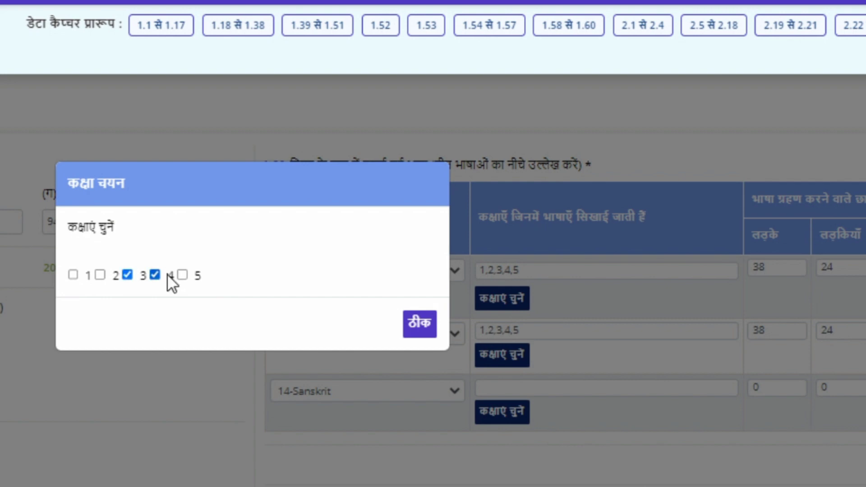
pyautogui.click(414, 323)
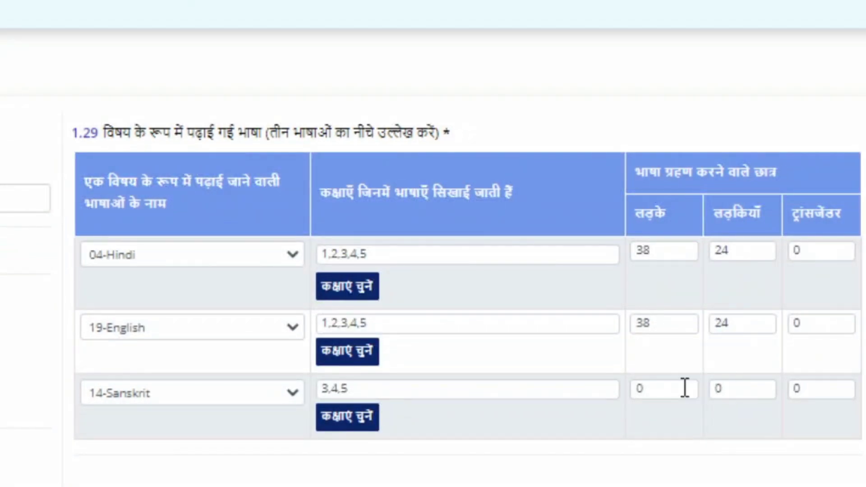
pyautogui.doubleClick(685, 388)
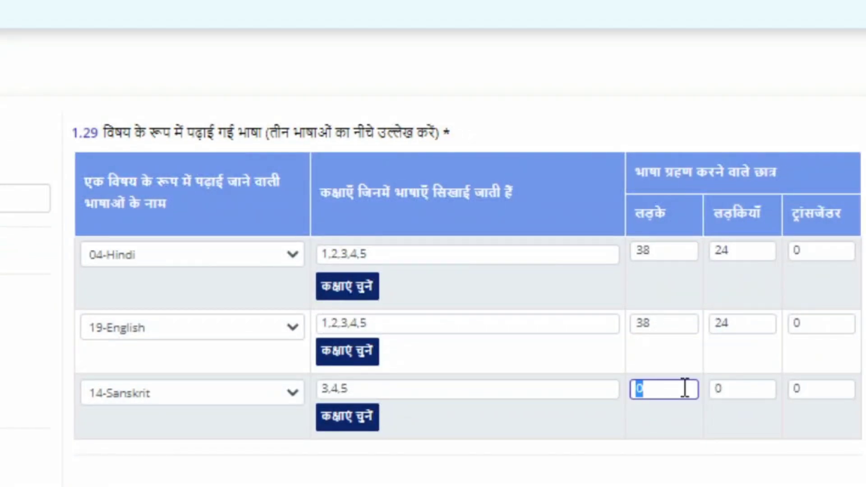
pyautogui.write('23')
pyautogui.press('Tab')
pyautogui.write('14')
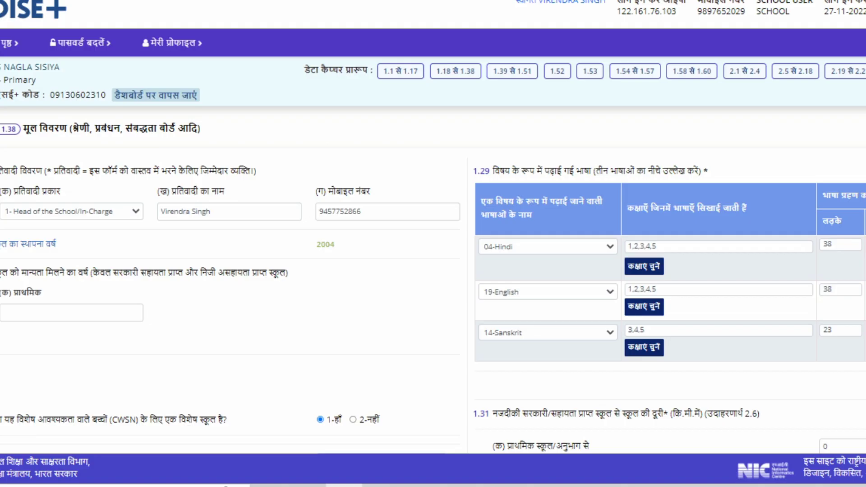
# Step: In question 1.31, set the distances to 1 km for primary and upper primary, and 2 km for secondary and higher secondary schools
pyautogui.scroll(-6, 433, 255)
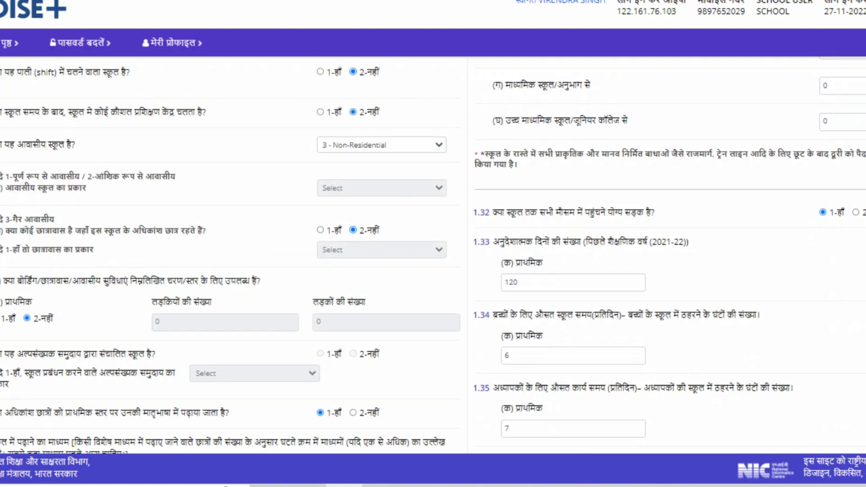
pyautogui.scroll(2, 807, 228)
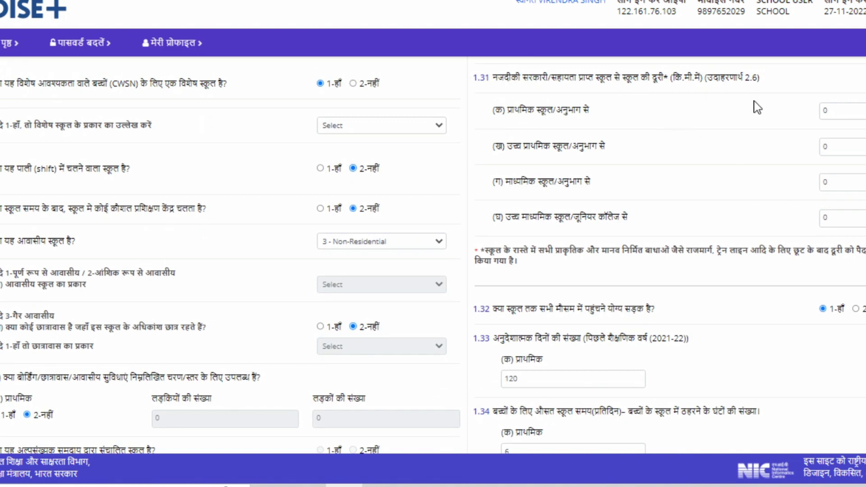
pyautogui.doubleClick(851, 113)
pyautogui.write('1')
pyautogui.doubleClick(858, 153)
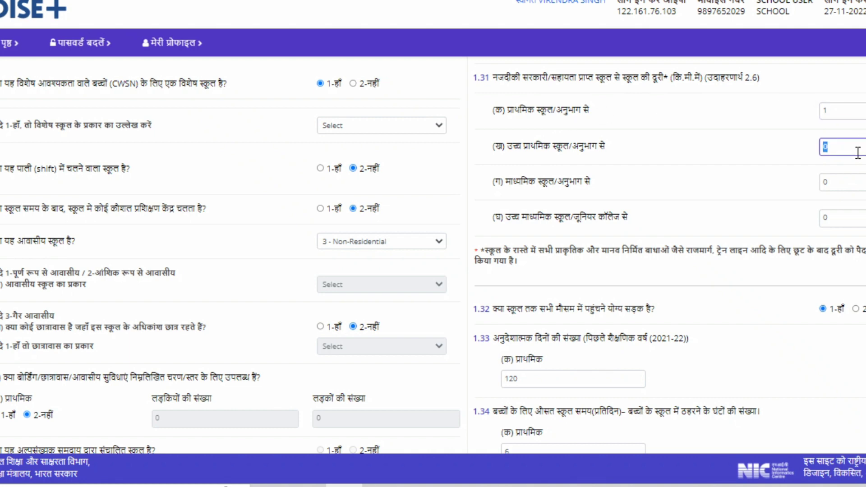
pyautogui.write('1')
pyautogui.doubleClick(842, 180)
pyautogui.write('2')
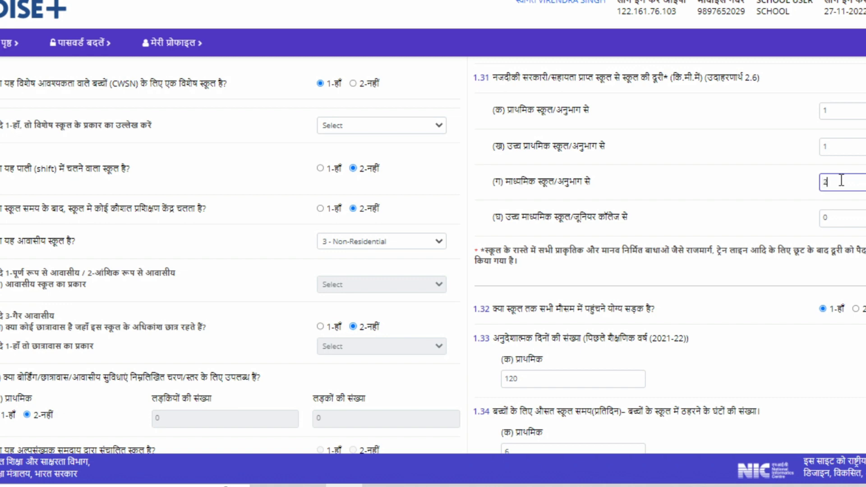
pyautogui.doubleClick(833, 215)
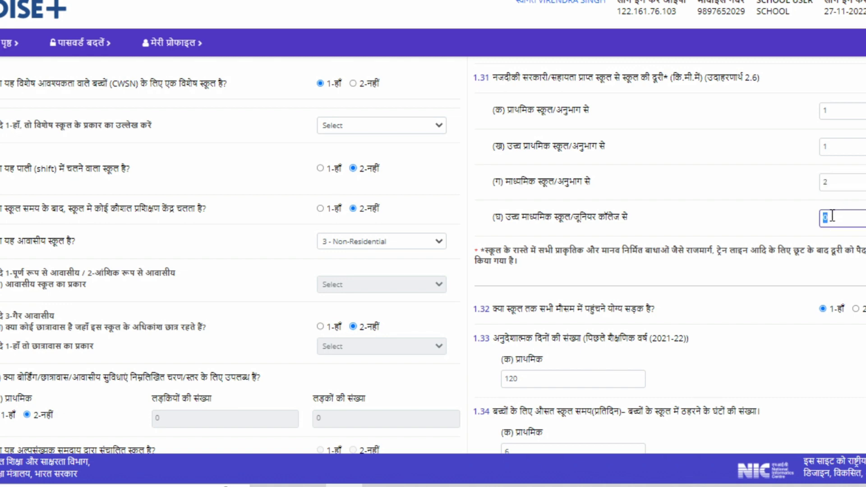
pyautogui.write('2')
pyautogui.click(833, 368)
# Step: Set the primary instructional days to 189, and enter 6 daily school hours for children and 7 for teachers
pyautogui.doubleClick(555, 379)
pyautogui.write('189')
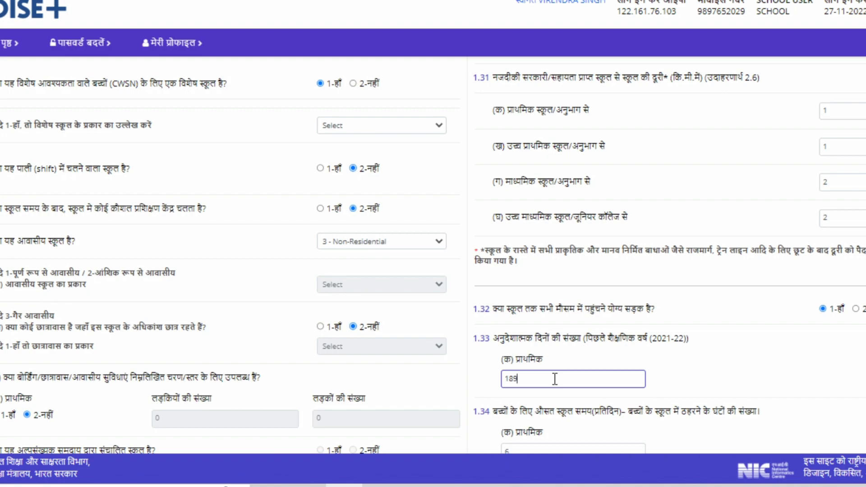
pyautogui.press('Tab')
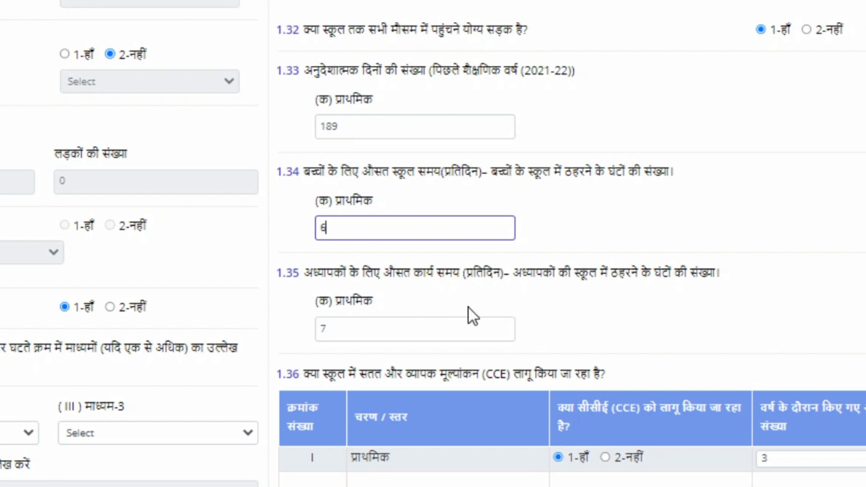
pyautogui.click(370, 325)
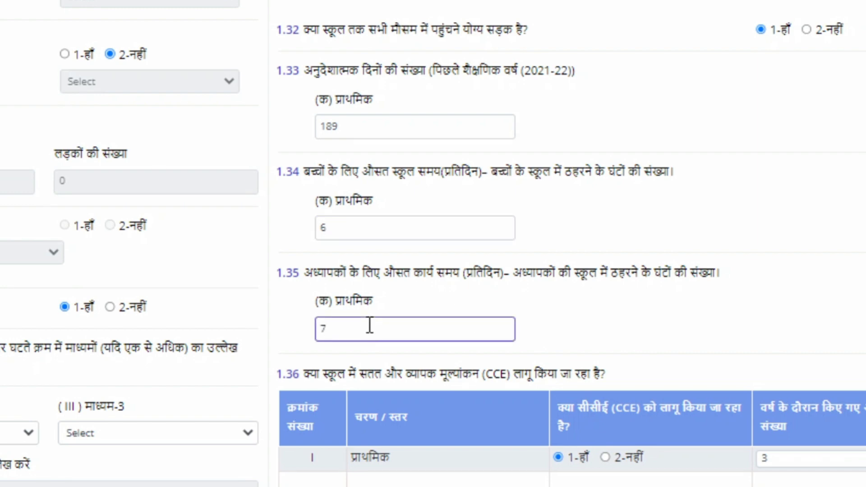
pyautogui.press('BackSpace')
pyautogui.write('7')
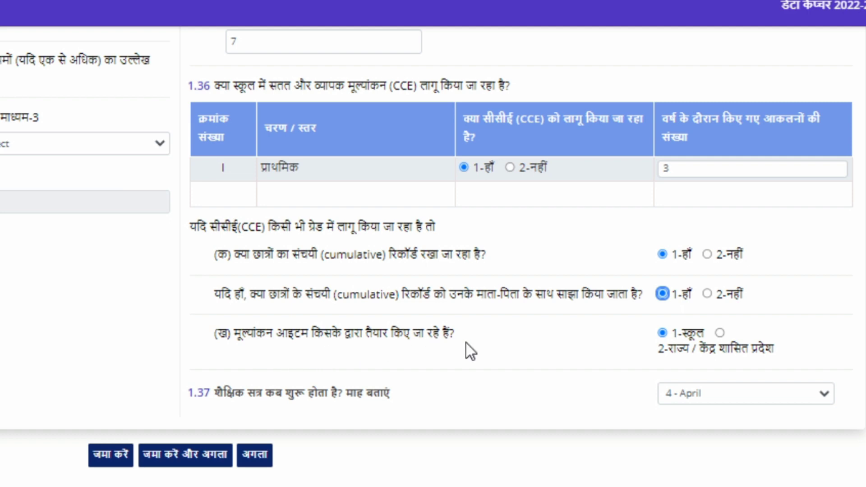
# Step: Set the assessment items as prepared by the State/UT, save the section and advance to section 1.39 to 1.51
pyautogui.click(721, 333)
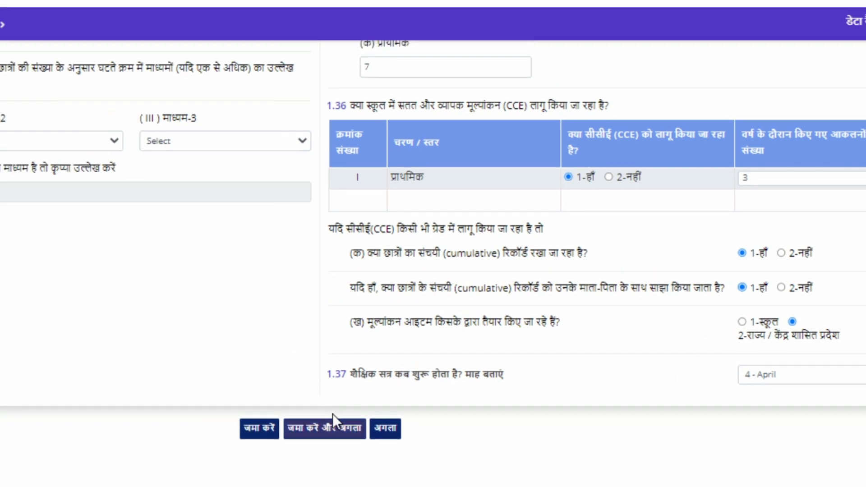
pyautogui.click(332, 414)
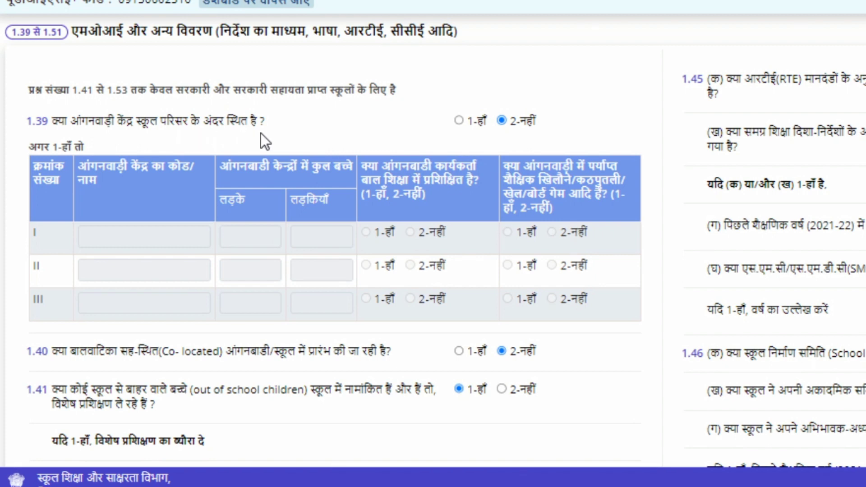
# Step: Try the Yes answer for an Anganwadi centre inside the school premises in question 1.39, and restore No
pyautogui.click(458, 121)
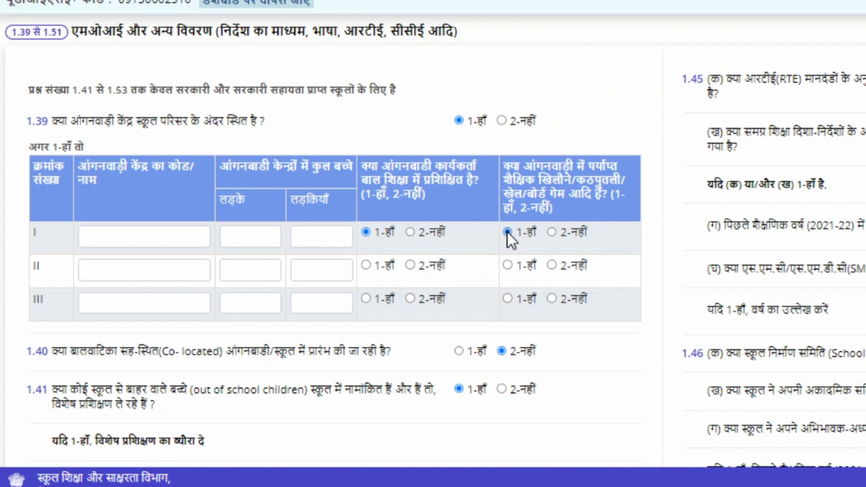
pyautogui.click(501, 121)
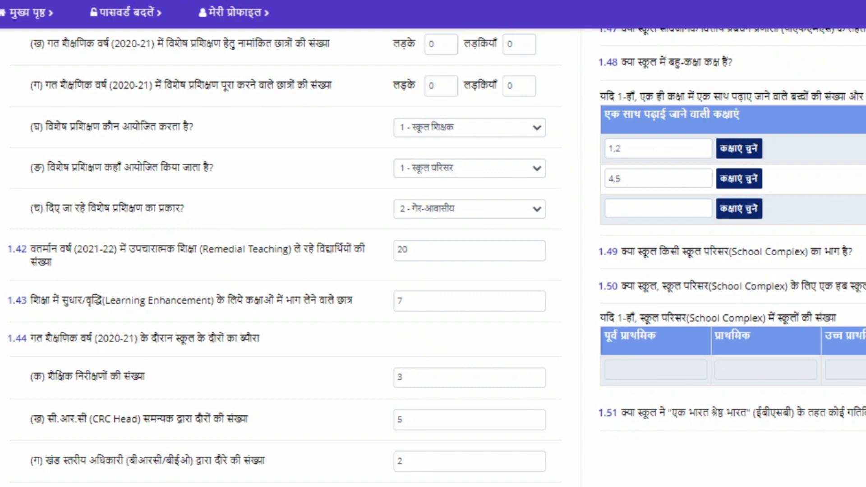
# Step: In question 1.44 (घ), set the number of visits by district/state-level officers to 1
pyautogui.scroll(-3, 68, 383)
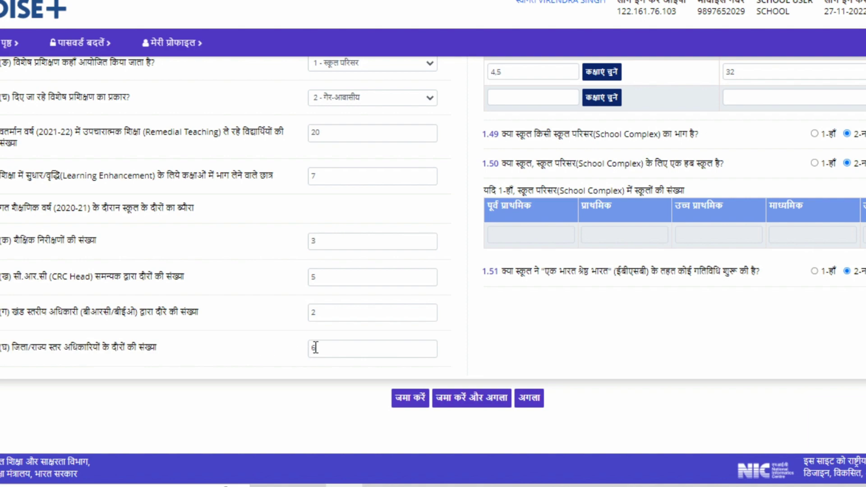
pyautogui.click(329, 348)
pyautogui.press('BackSpace')
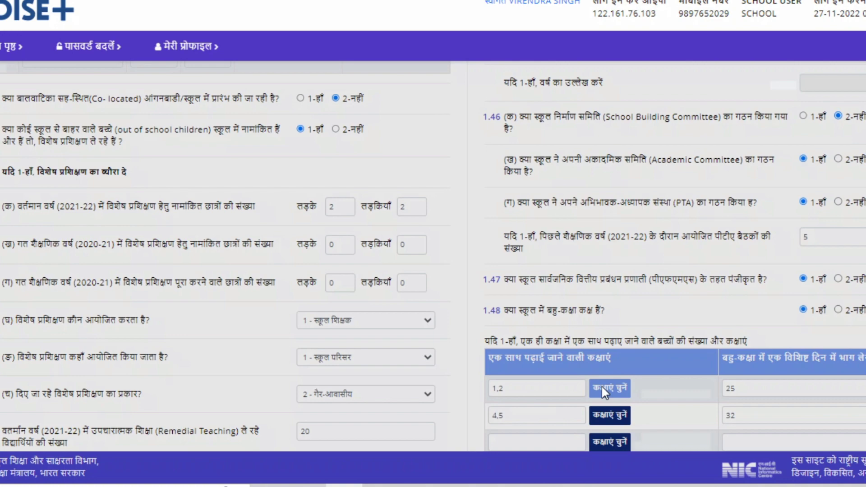
# Step: Confirm classes 1 and 2 as the first multi-grade group in question 1.48, save the section and advance to section 1.52
pyautogui.click(602, 388)
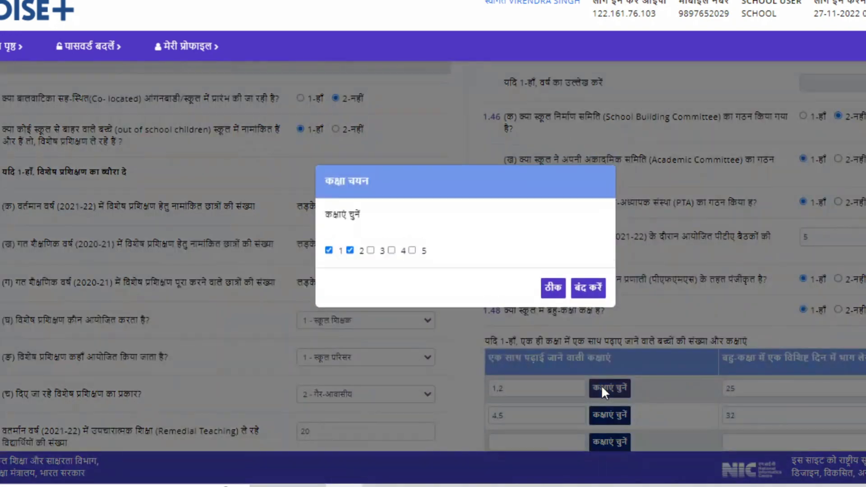
pyautogui.click(553, 288)
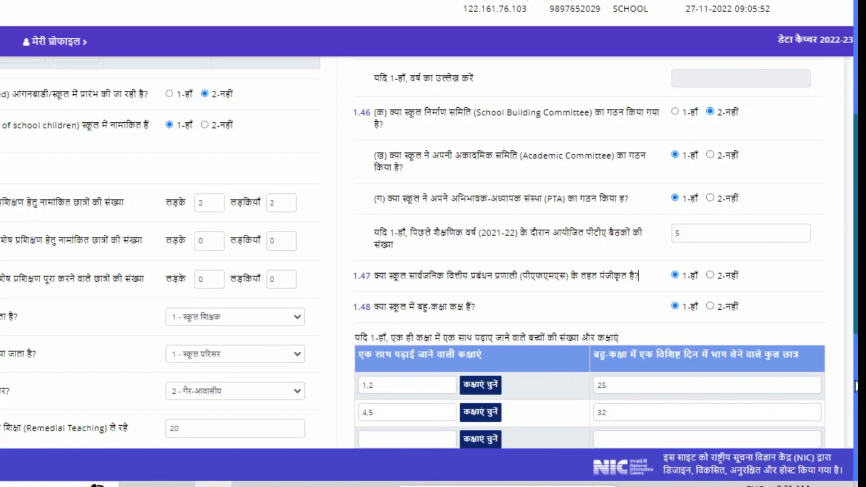
pyautogui.scroll(-7, 674, 219)
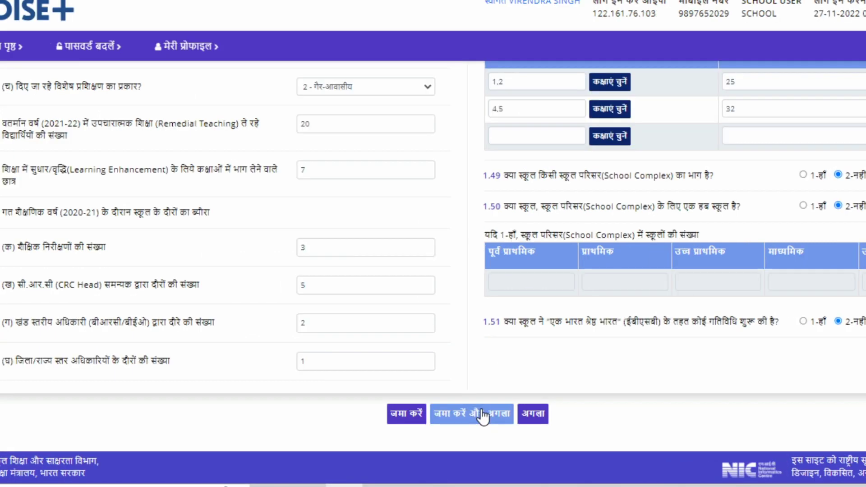
pyautogui.click(482, 414)
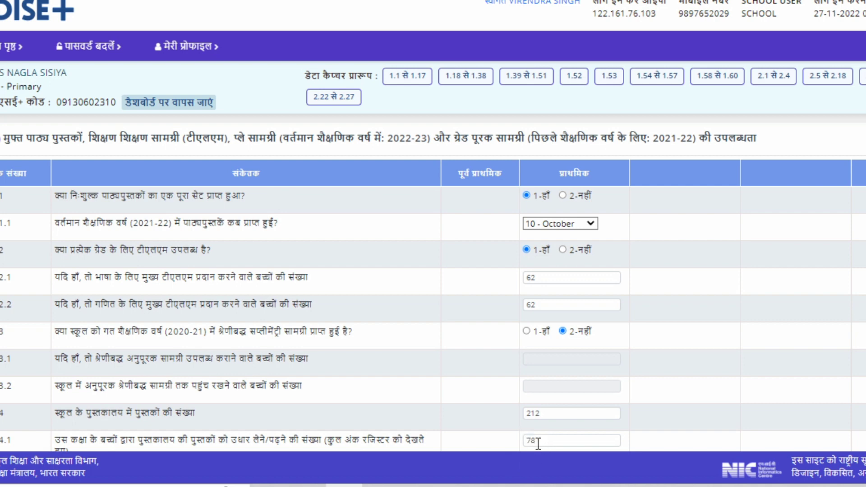
# Step: Choose 12 - December as the month uniforms were provided, save section 1.52 and advance to section 1.53
pyautogui.scroll(-4, 556, 452)
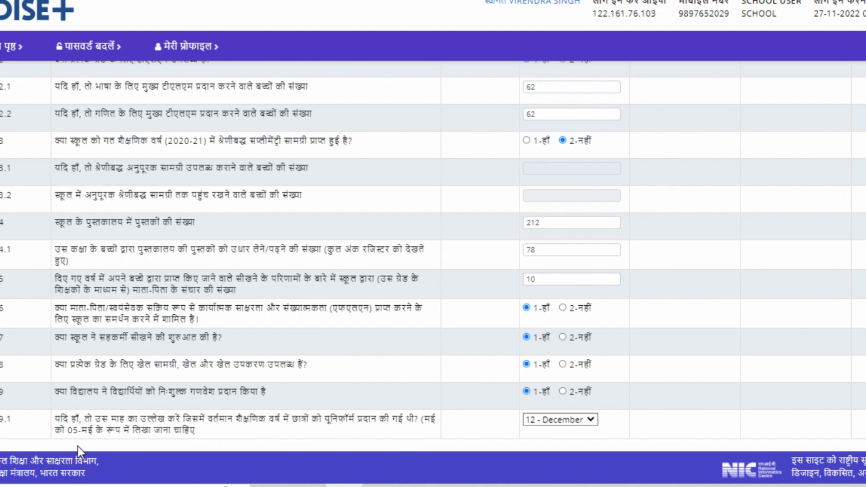
pyautogui.click(559, 421)
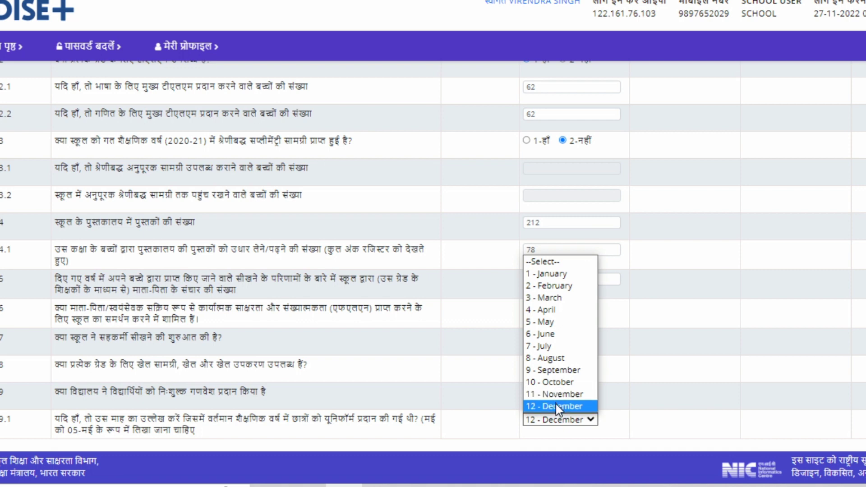
pyautogui.click(556, 405)
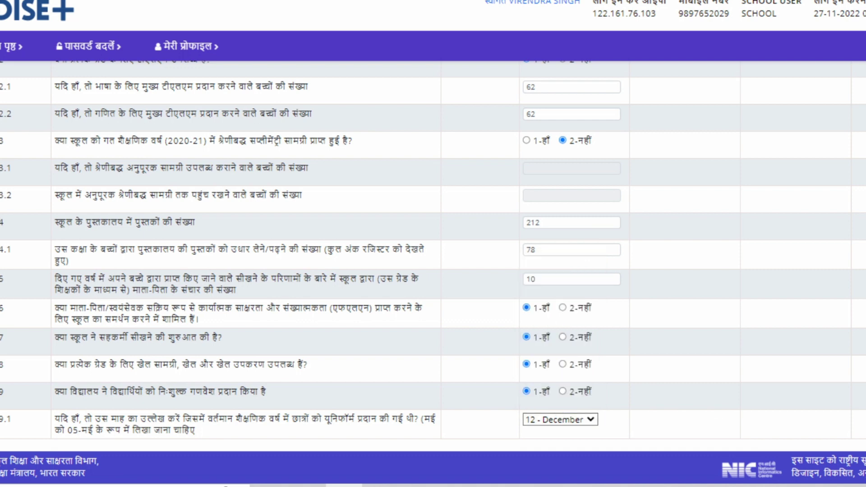
pyautogui.scroll(-2, 434, 252)
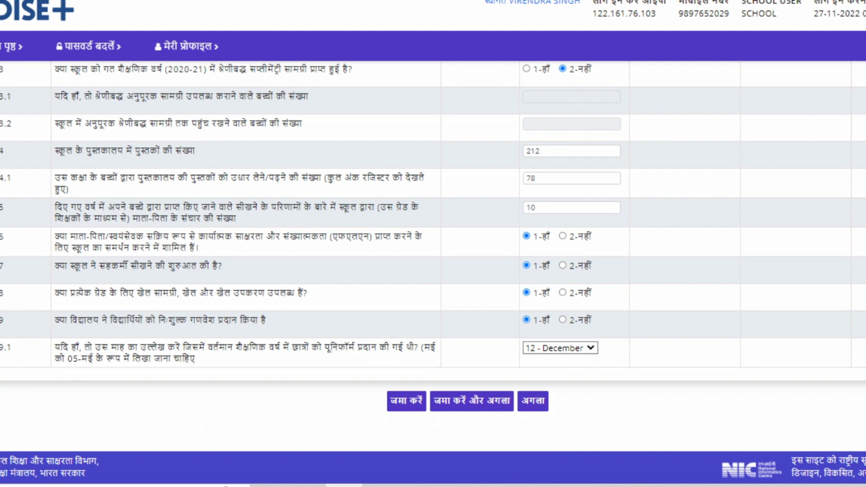
pyautogui.click(468, 397)
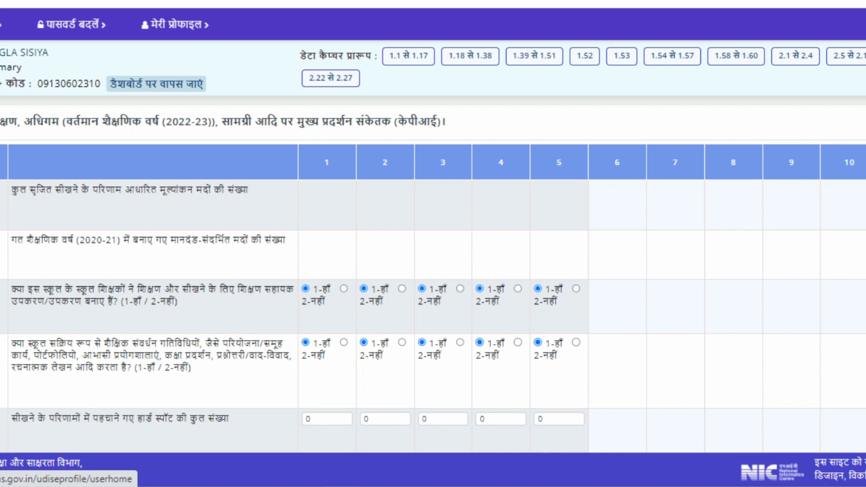
# Step: Save sections 1.53 and 1.54 to 1.57 with their existing answers, advancing to section 1.58 to 1.60
pyautogui.scroll(-4, 433, 243)
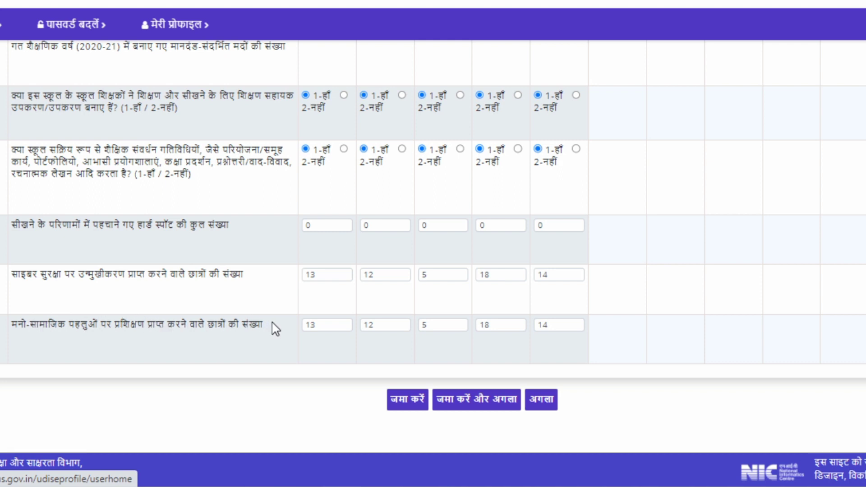
pyautogui.click(471, 400)
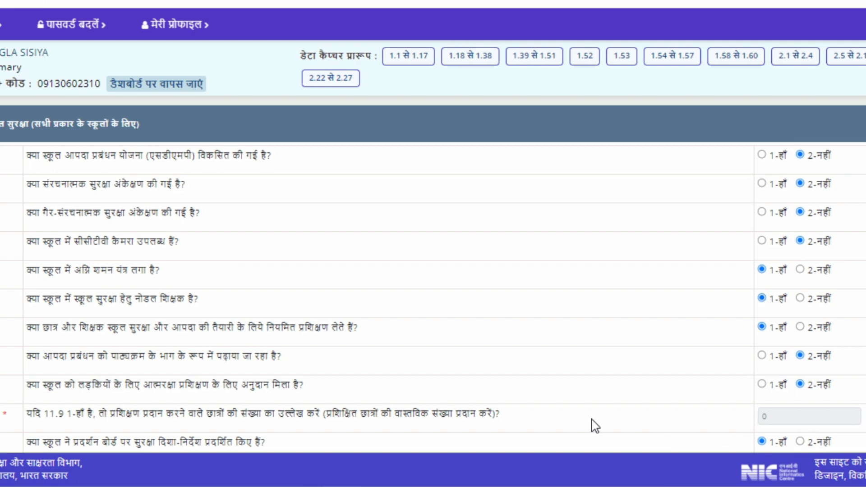
pyautogui.scroll(-8, 595, 427)
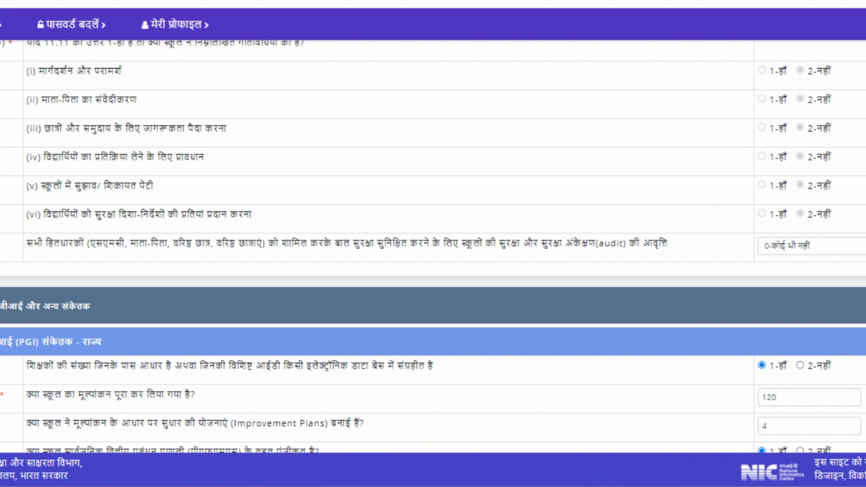
pyautogui.scroll(-10, 433, 246)
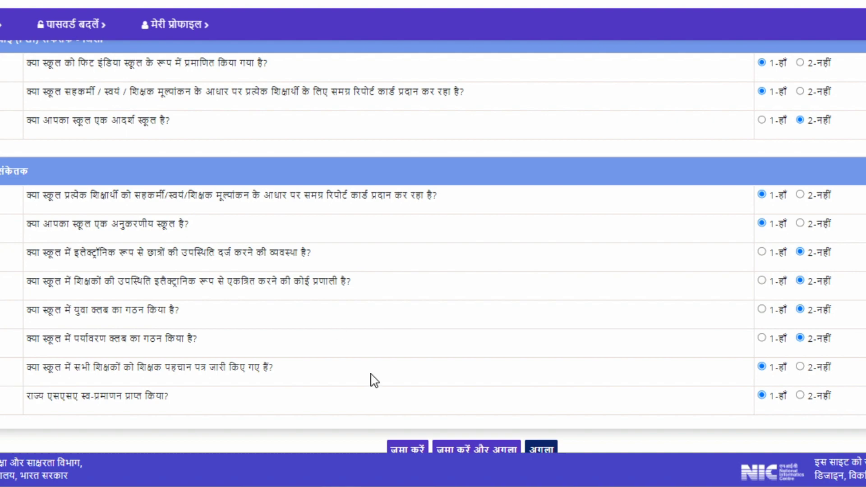
pyautogui.click(462, 450)
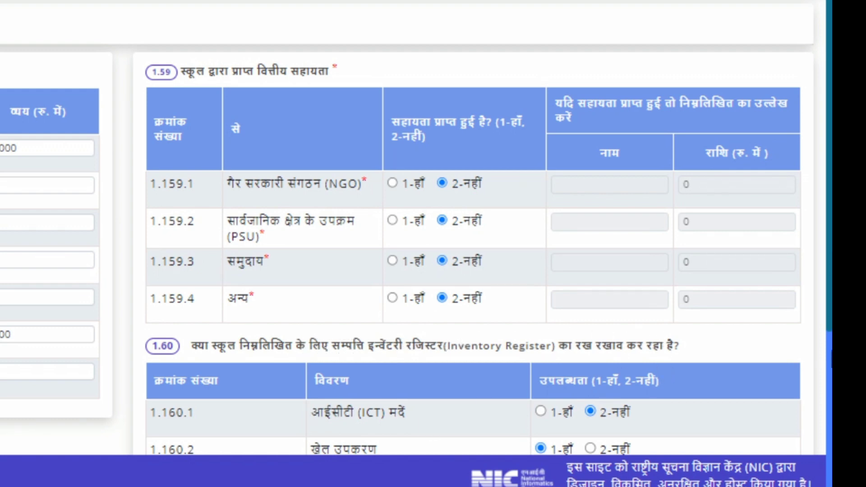
# Step: In question 1.60, answer Yes for the library books inventory register, save the section and advance to section 2.1 to 2.4
pyautogui.scroll(-5, 429, 116)
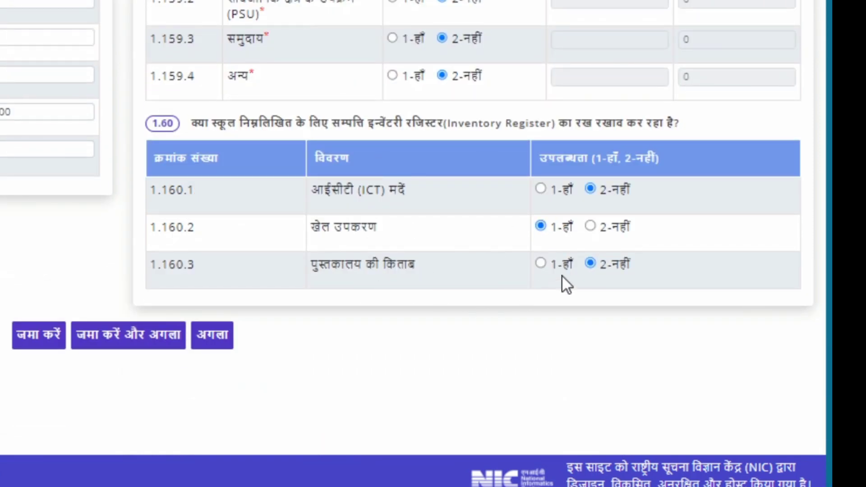
pyautogui.click(540, 264)
pyautogui.click(129, 337)
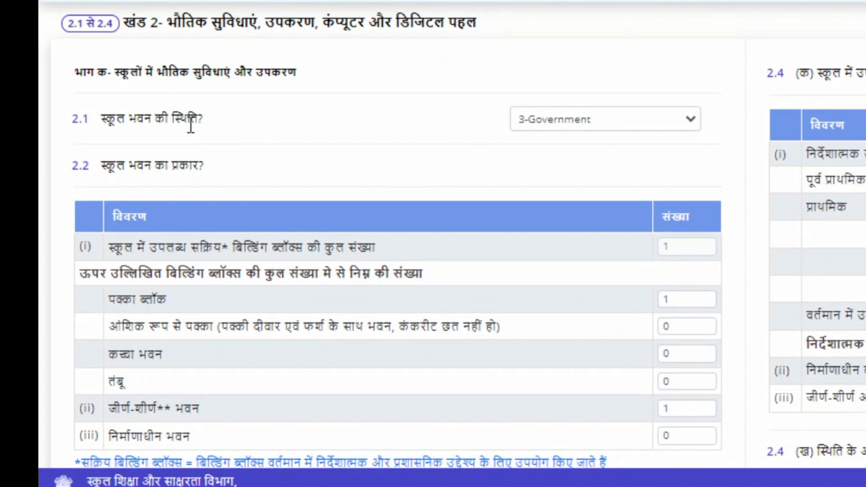
# Step: Examine the school building status, building block counts and boundary wall type options in questions 2.1 to 2.3
pyautogui.click(610, 121)
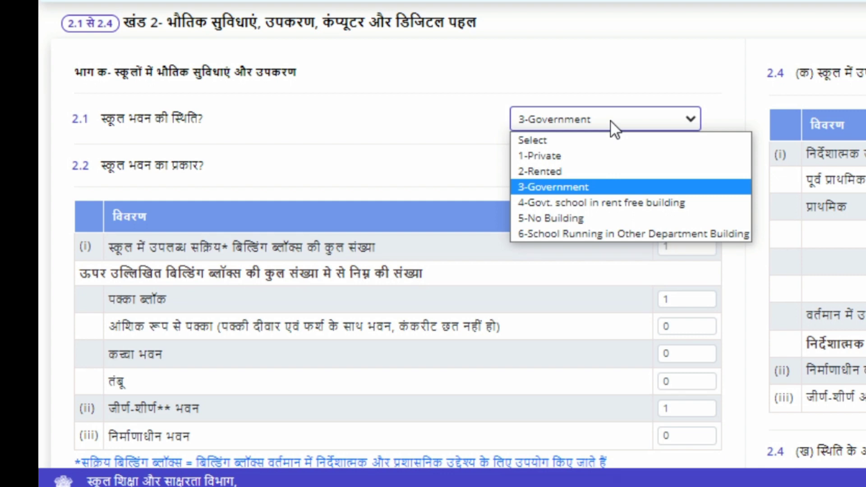
pyautogui.click(610, 121)
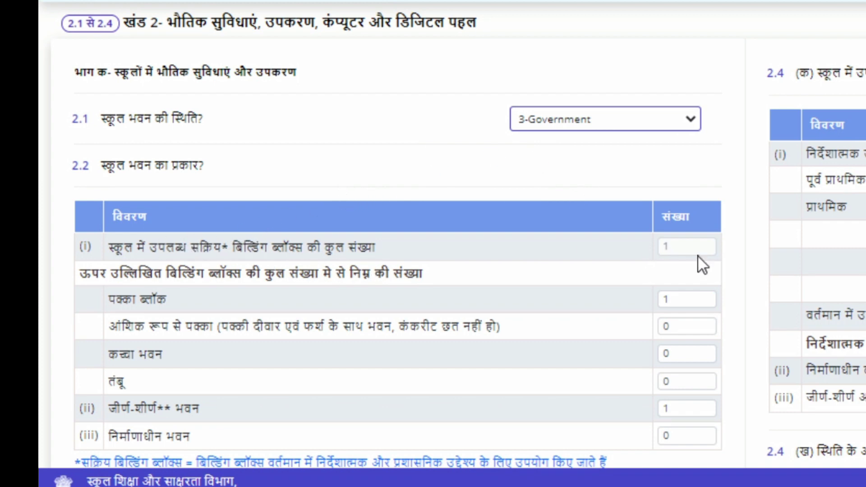
pyautogui.click(674, 248)
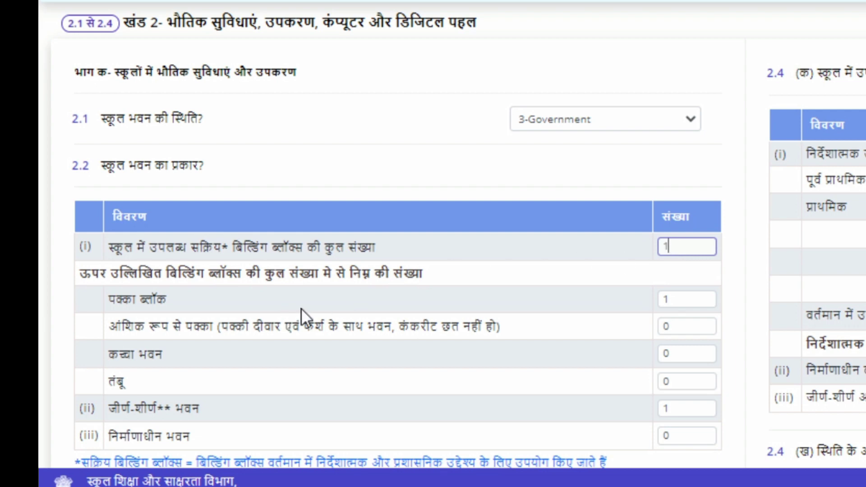
pyautogui.click(686, 302)
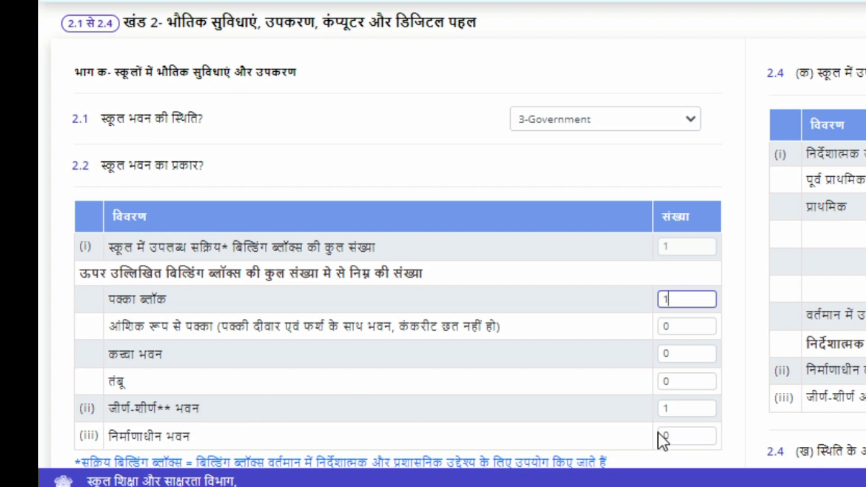
pyautogui.click(692, 411)
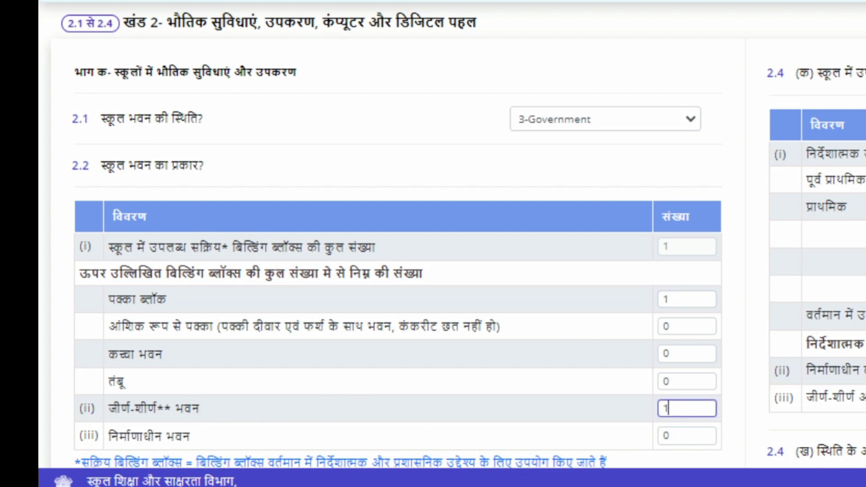
pyautogui.scroll(-8, 692, 411)
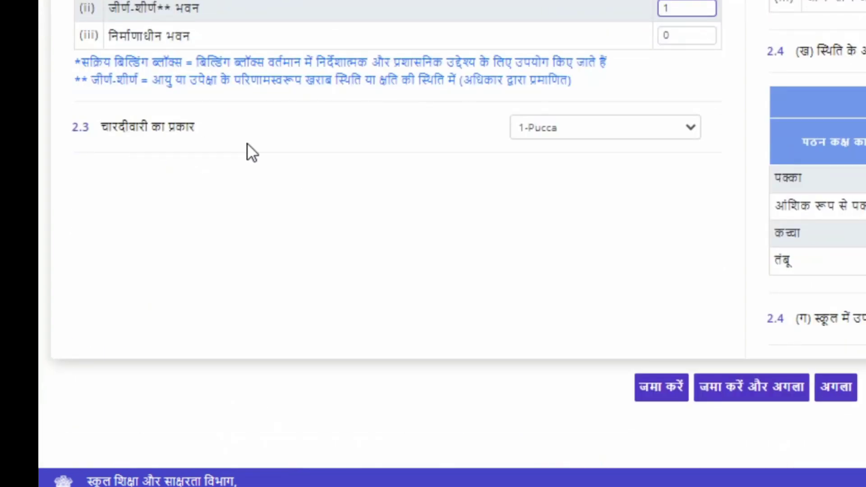
pyautogui.click(607, 135)
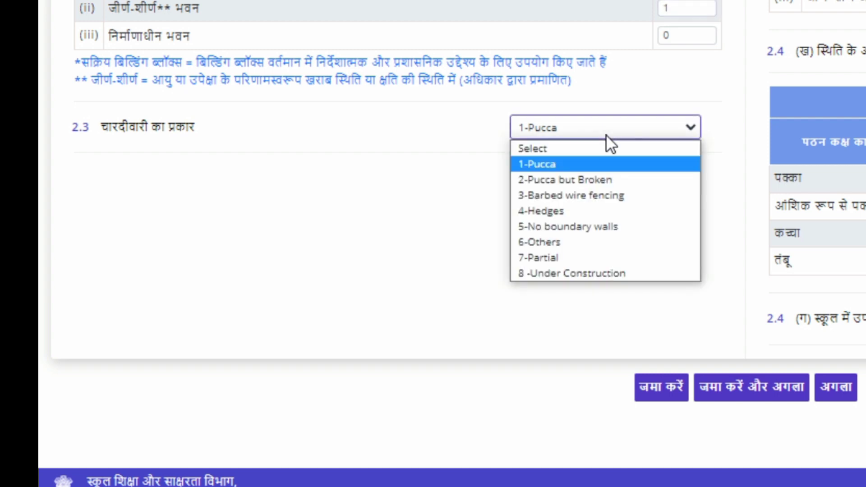
pyautogui.click(606, 134)
pyautogui.click(606, 135)
pyautogui.click(605, 134)
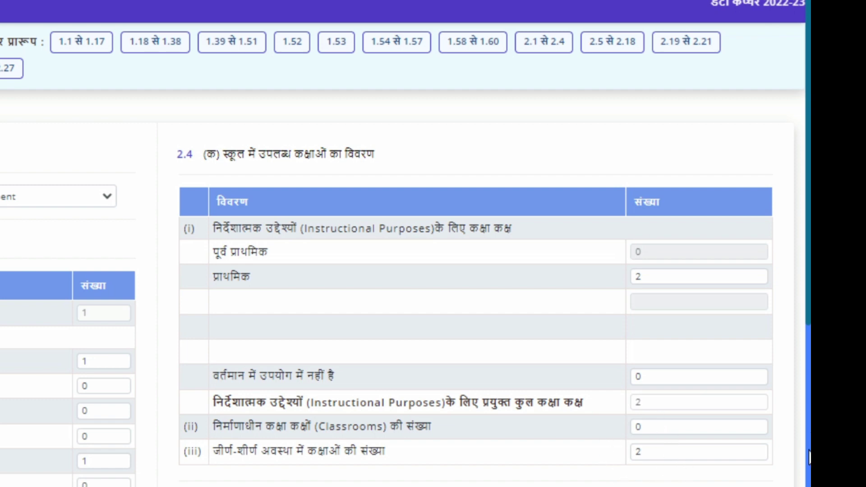
# Step: In question 2.4 (ग), set the number of rooms other than classrooms to 1, save and advance to section 2.5 to 2.18
pyautogui.scroll(-8, 473, 253)
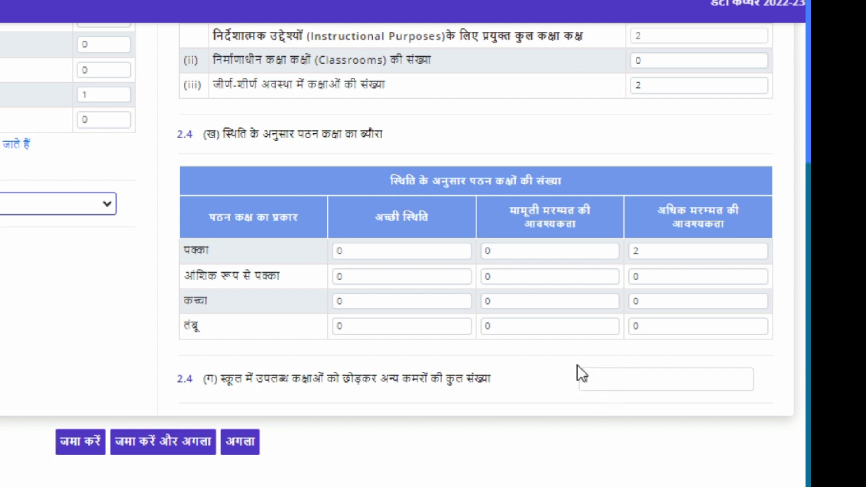
pyautogui.click(604, 382)
pyautogui.write('1')
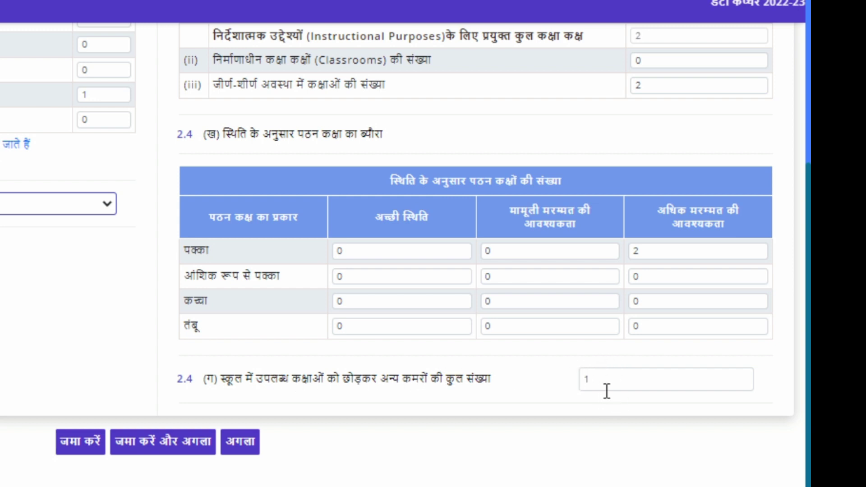
pyautogui.click(170, 443)
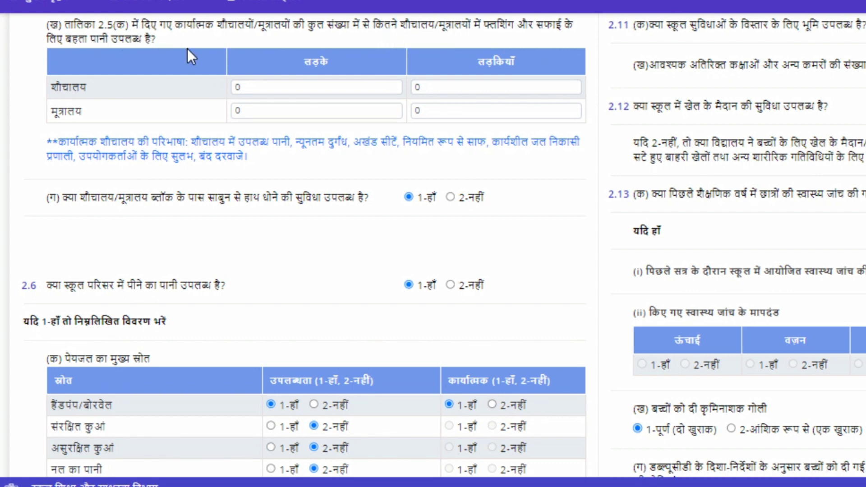
# Step: In the running-water table of question 2.5 (ख), set the toilets to 2 for boys and 1 for girls
pyautogui.doubleClick(270, 93)
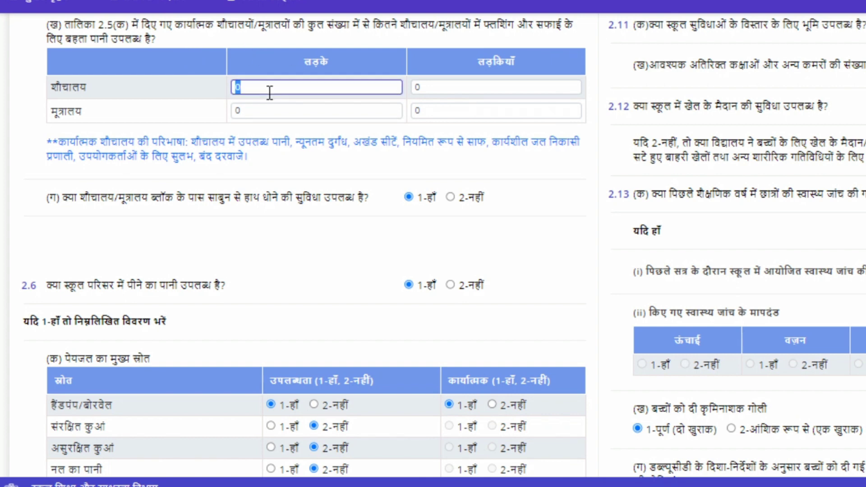
pyautogui.write('2')
pyautogui.doubleClick(452, 88)
pyautogui.write('1')
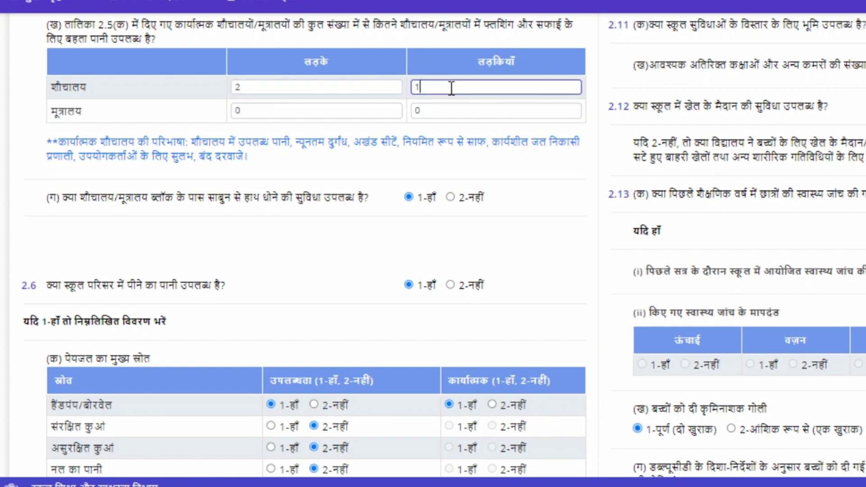
pyautogui.click(354, 267)
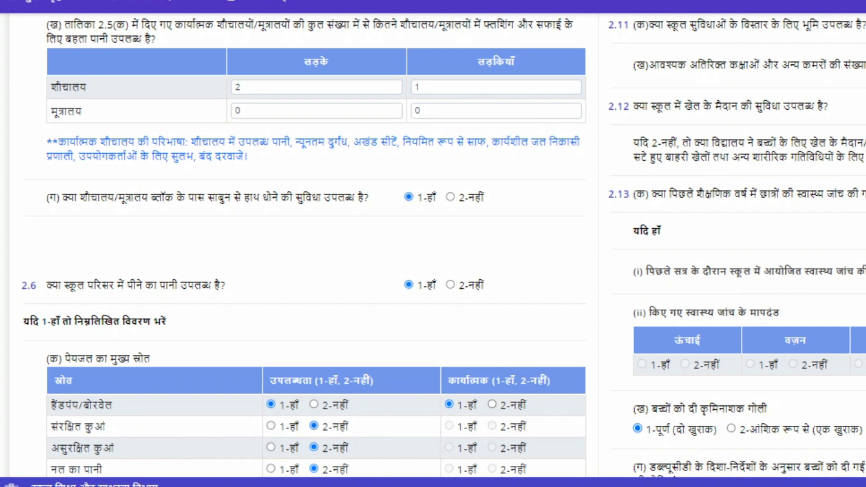
# Step: Examine the answers to questions 2.6 to 2.18 and the toilet count table of question 2.5
pyautogui.scroll(-1, 433, 245)
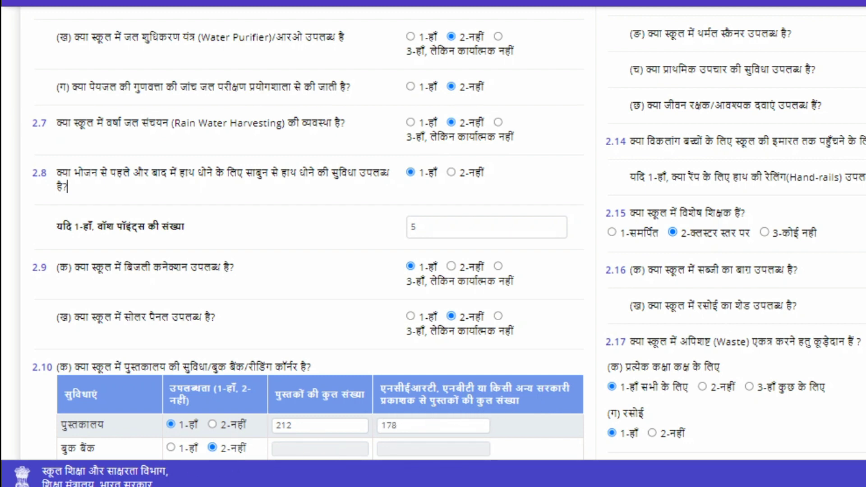
pyautogui.scroll(-5, 315, 271)
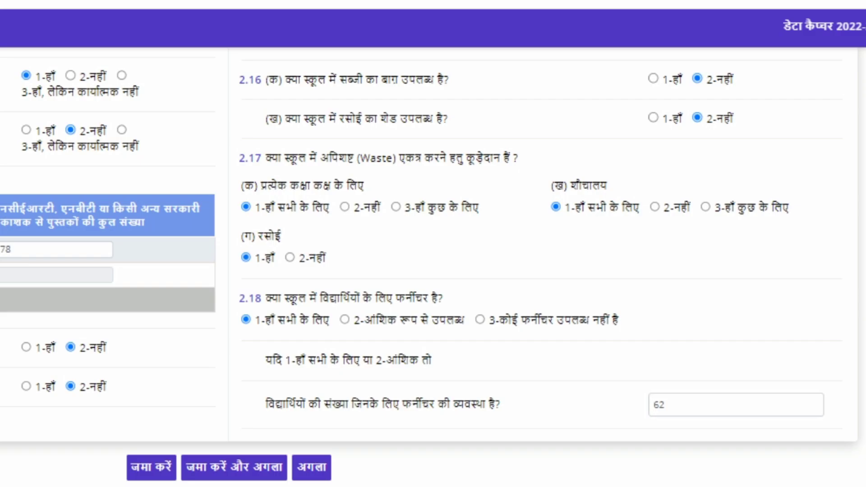
pyautogui.scroll(8, 542, 244)
pyautogui.scroll(10, 424, 346)
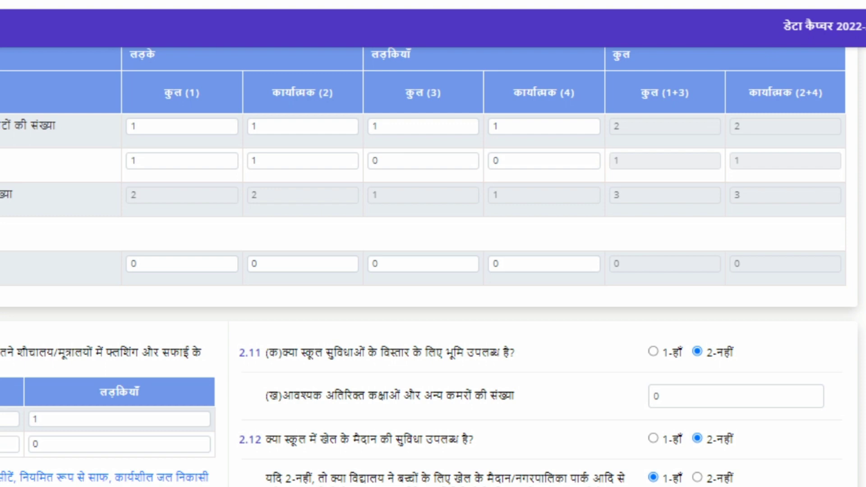
# Step: Check the remaining answers up to question 2.18, including health check-ups, waste bins and furniture, save the section and advance to 2.19 to 2.21
pyautogui.scroll(-10, 433, 266)
pyautogui.scroll(3, 604, 125)
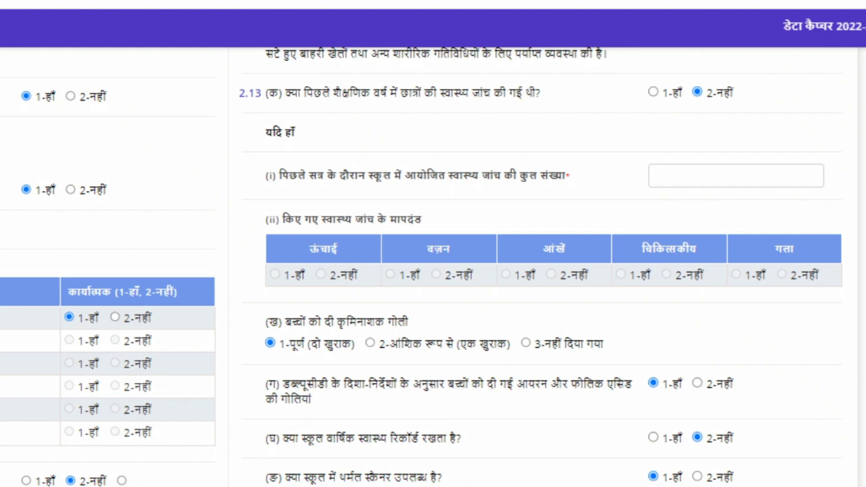
pyautogui.scroll(-1, 433, 266)
pyautogui.scroll(-1, 542, 270)
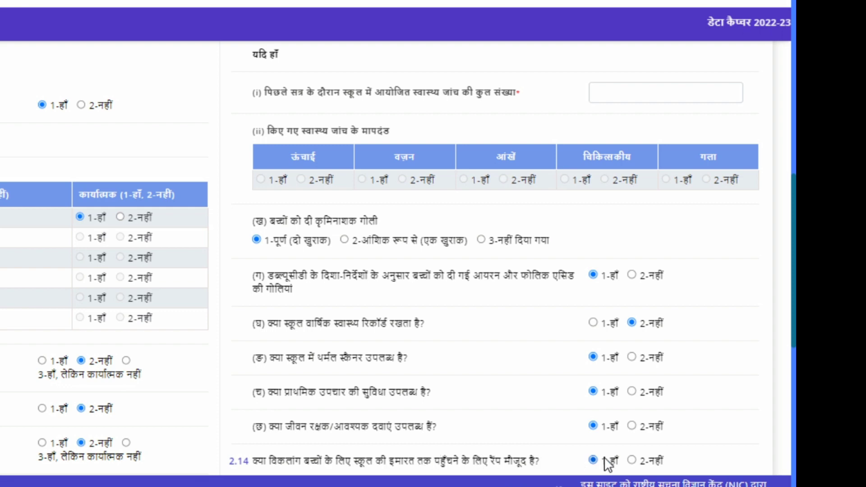
pyautogui.scroll(-10, 607, 167)
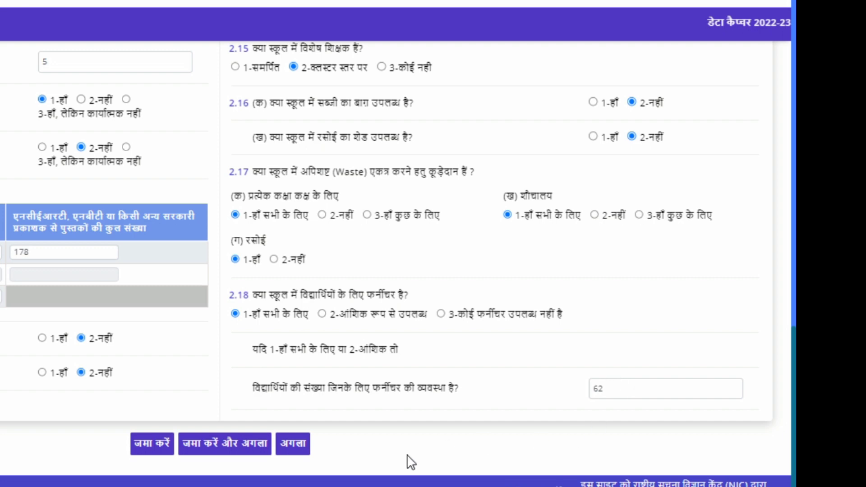
pyautogui.click(222, 450)
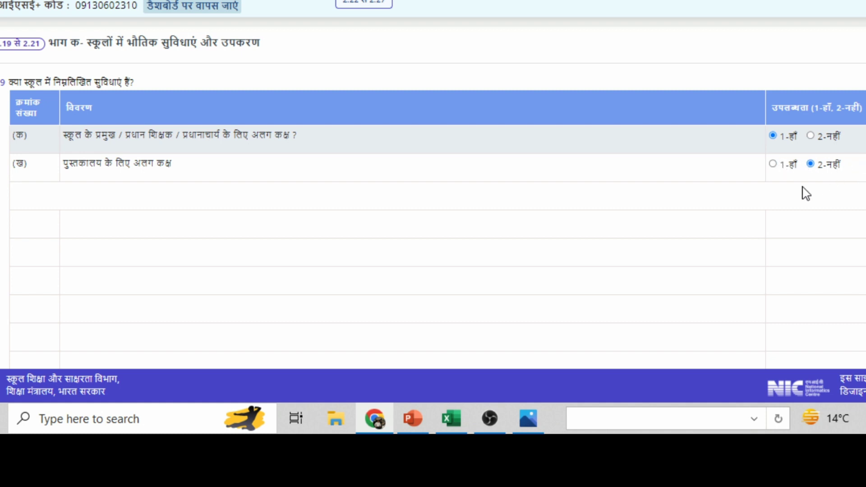
# Step: Check and save the facilities and equipment section 2.19 to 2.21, and do the same for the computer and digital initiatives section 2.22 to 2.27
pyautogui.scroll(-5, 433, 203)
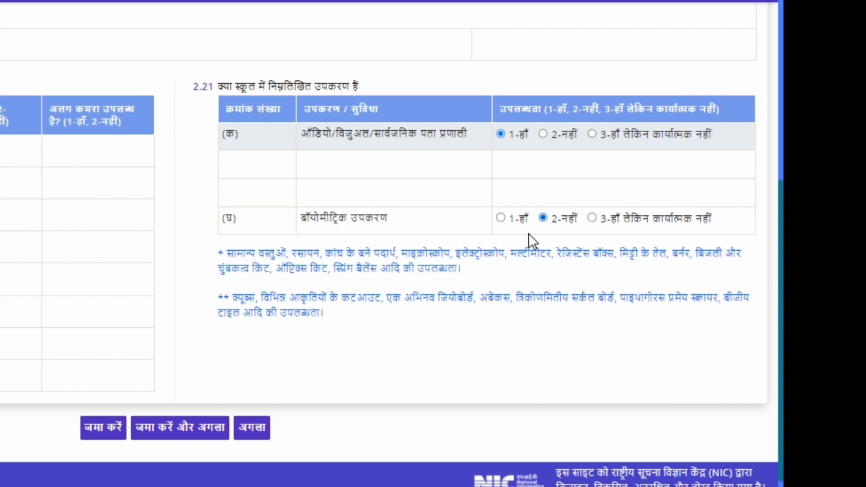
pyautogui.click(178, 427)
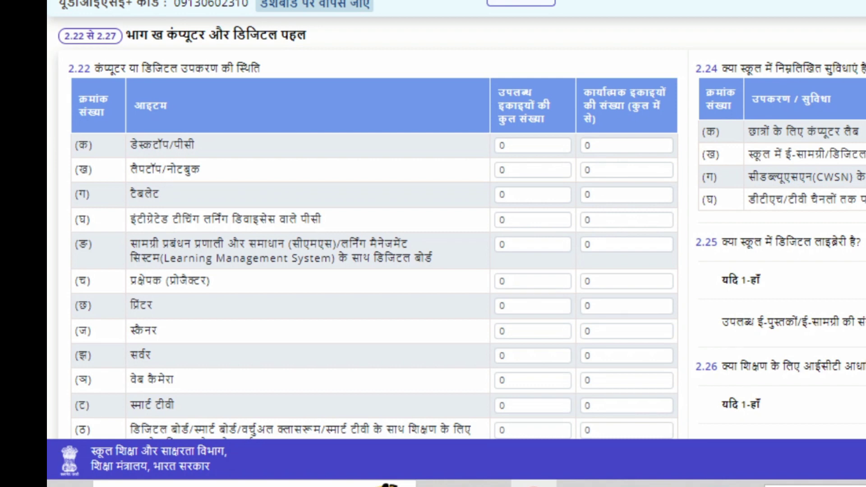
pyautogui.scroll(-8, 361, 216)
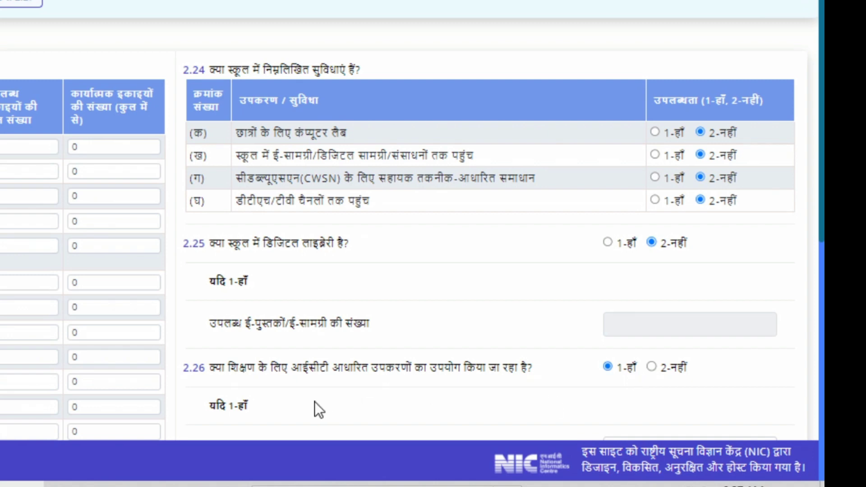
pyautogui.scroll(-8, 569, 42)
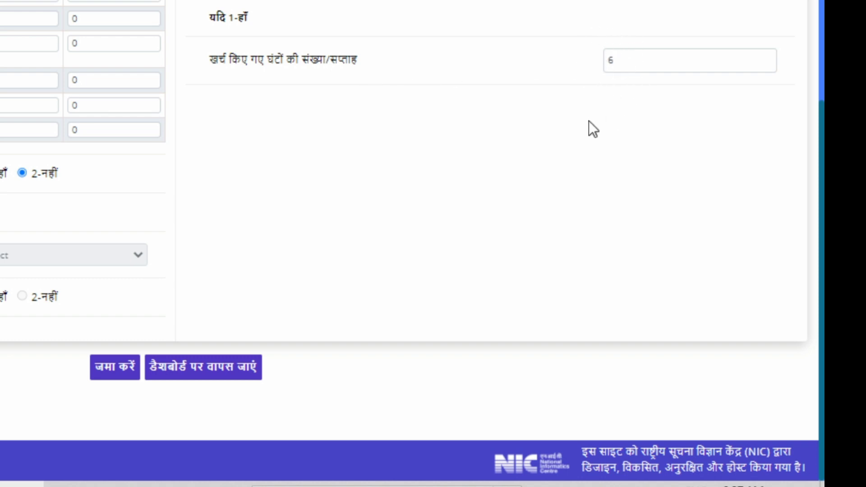
pyautogui.click(107, 368)
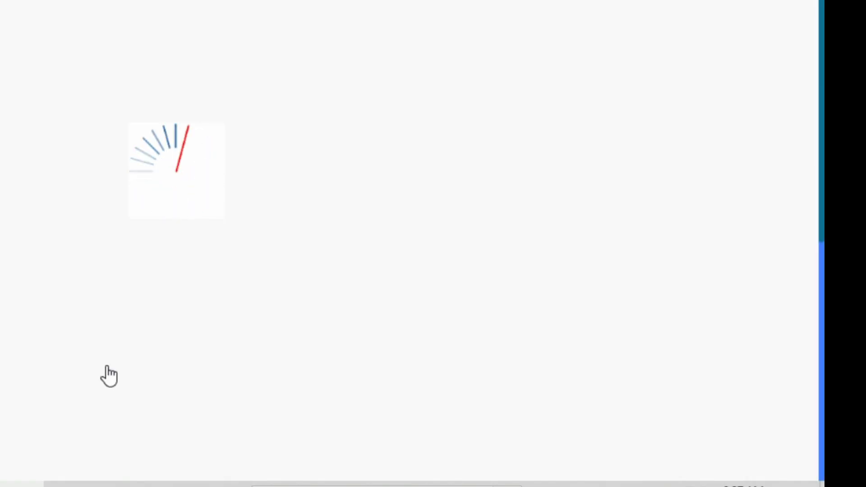